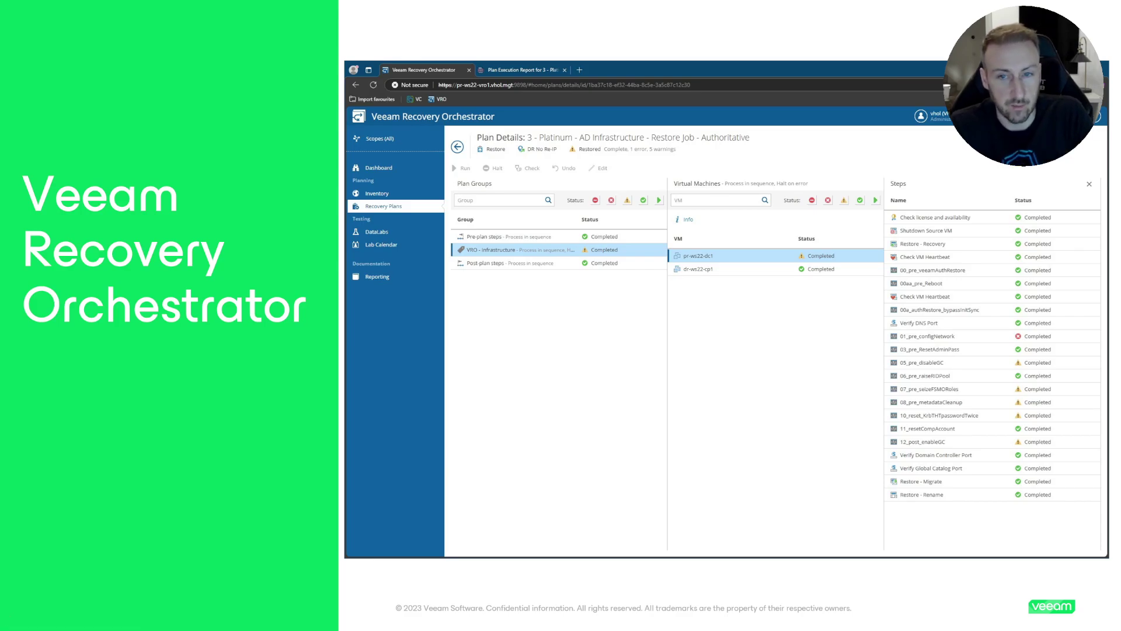
End the slideshow, minimize the presentation and switch to the remote desktop session.
left_click(793, 379)
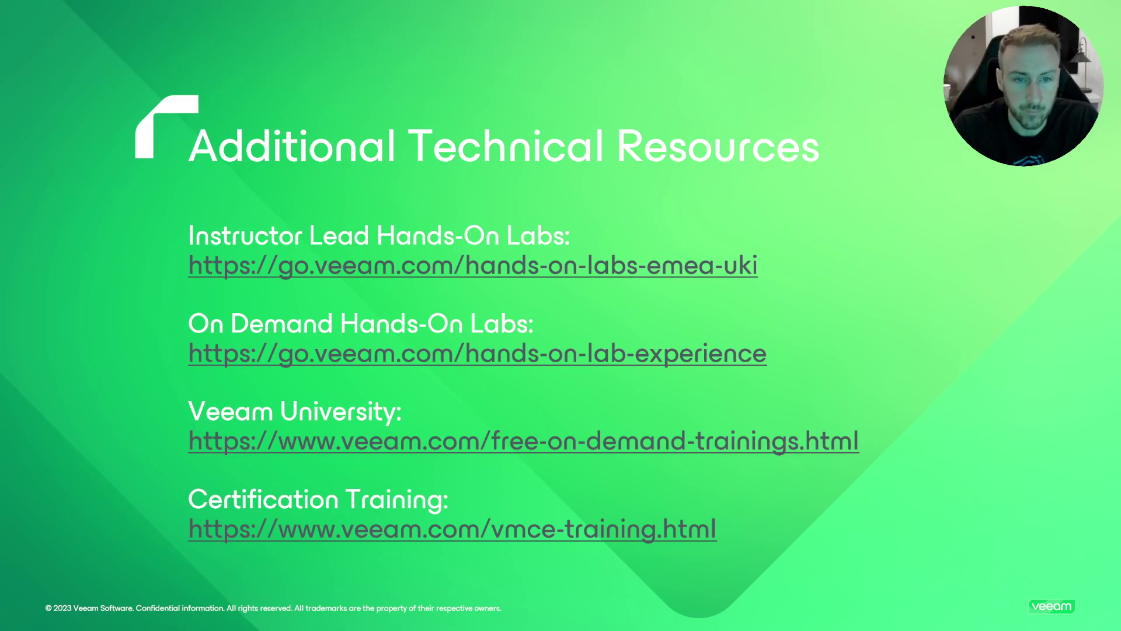
key("Escape")
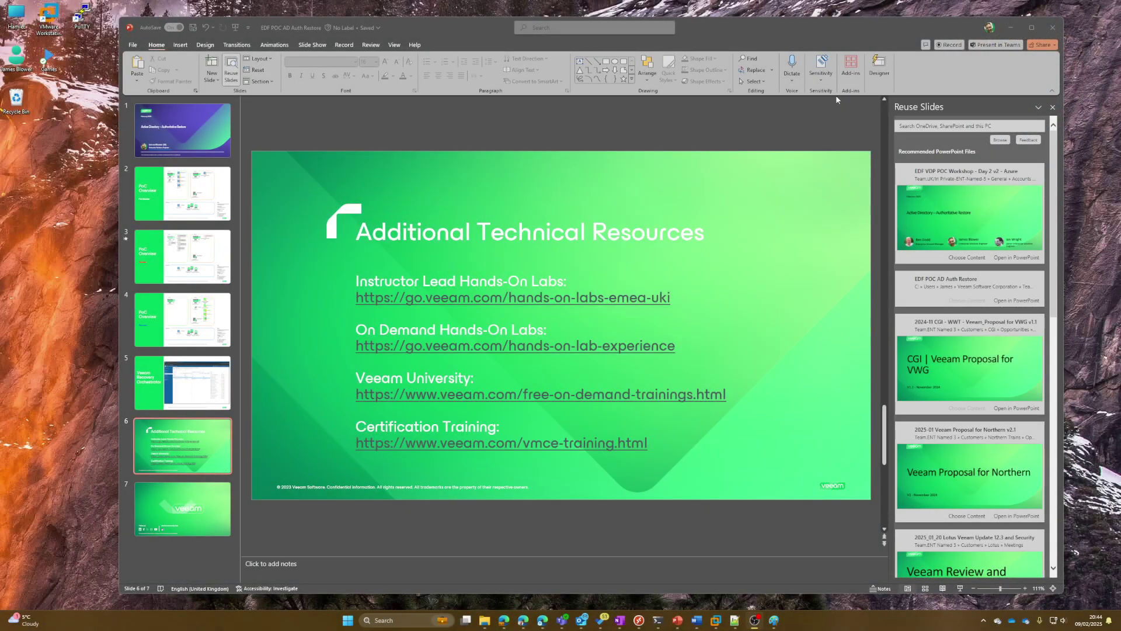
left_click(1011, 28)
left_click(639, 619)
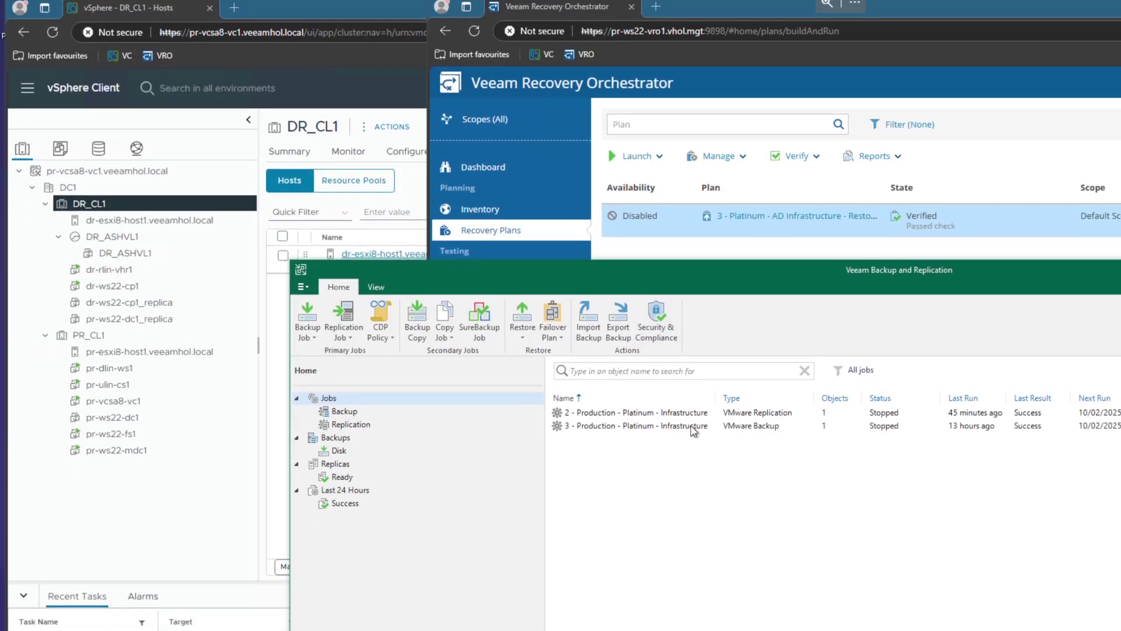
Review the 3 - Production - Platinum - Infrastructure backup job in Veeam Backup and Replication, and switch to the vSphere Client.
left_click(693, 427)
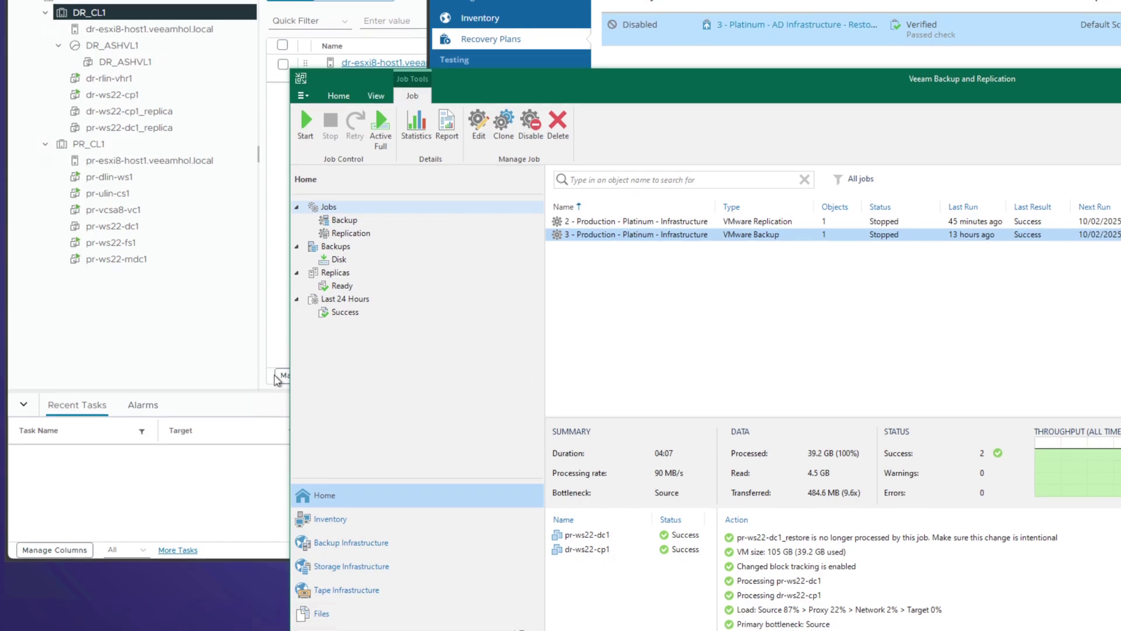
left_click(198, 351)
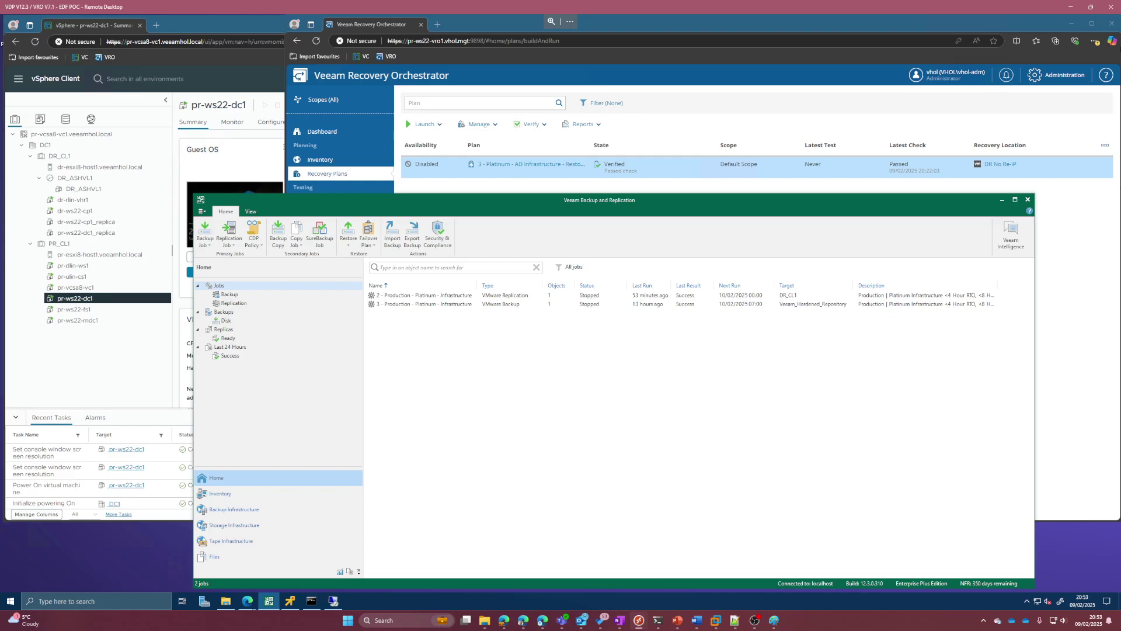
Switch to Veeam Recovery Orchestrator and look at the verification options for the AD Infrastructure recovery plan.
left_click(1089, 220)
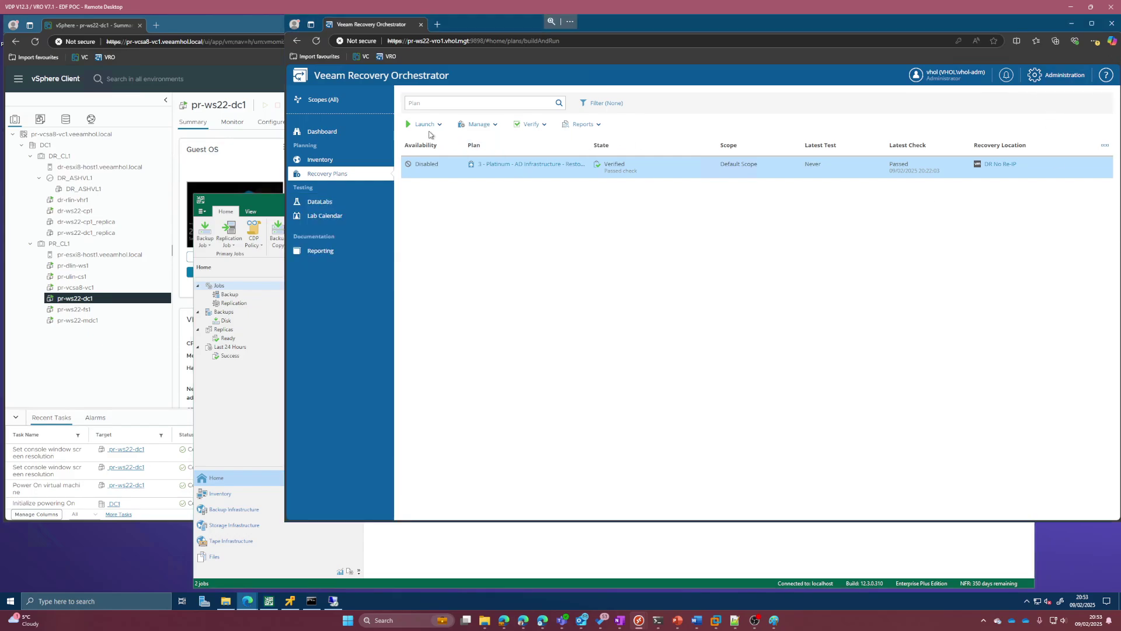
left_click(526, 124)
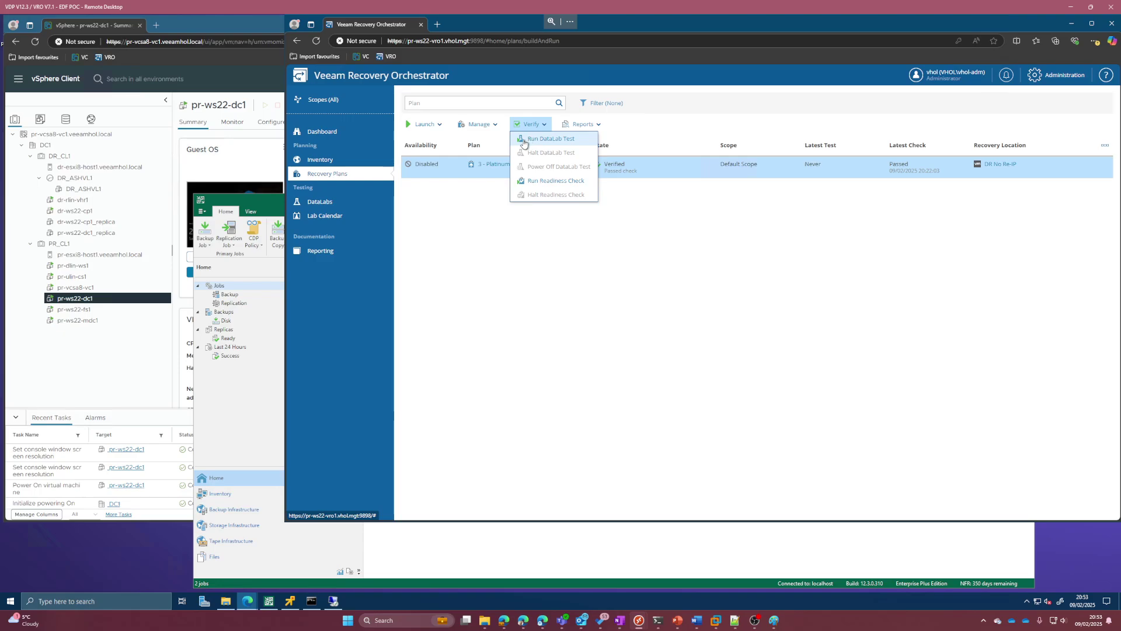
left_click(493, 228)
Start running the 3 - Platinum - AD Infrastructure restore plan without forcing it enabled, and re-enter the account password.
left_click(426, 125)
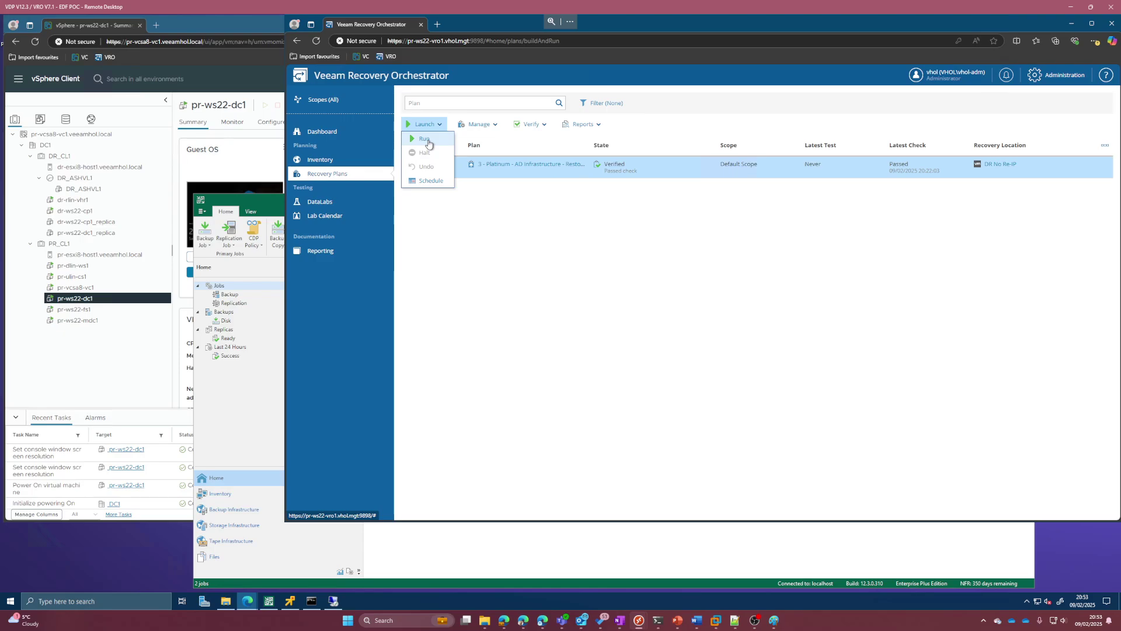
left_click(426, 140)
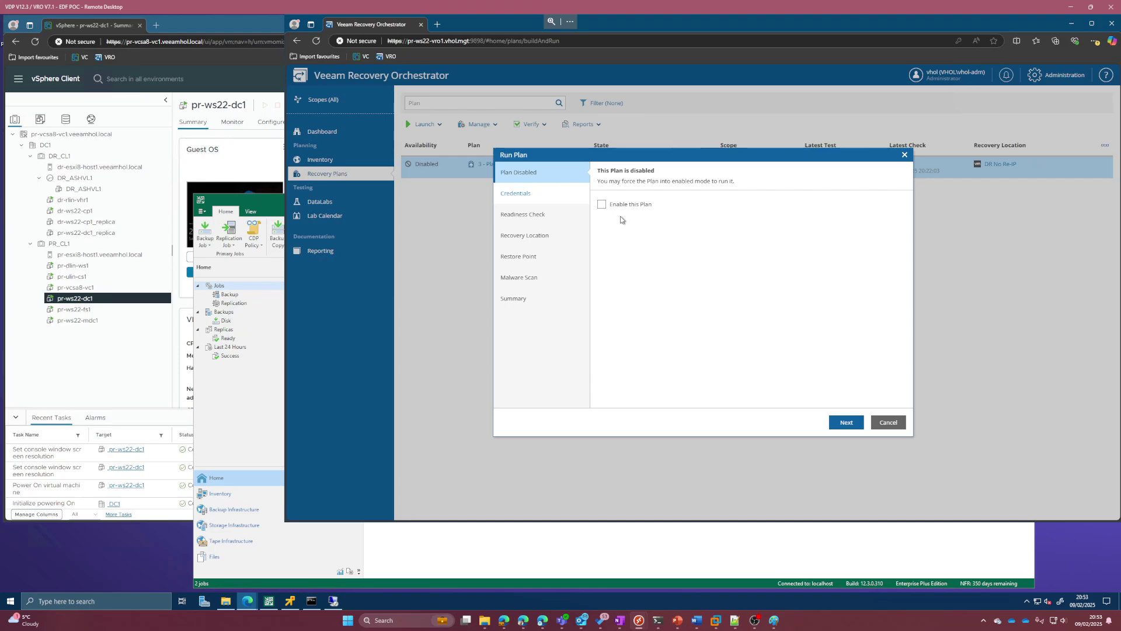
left_click(845, 425)
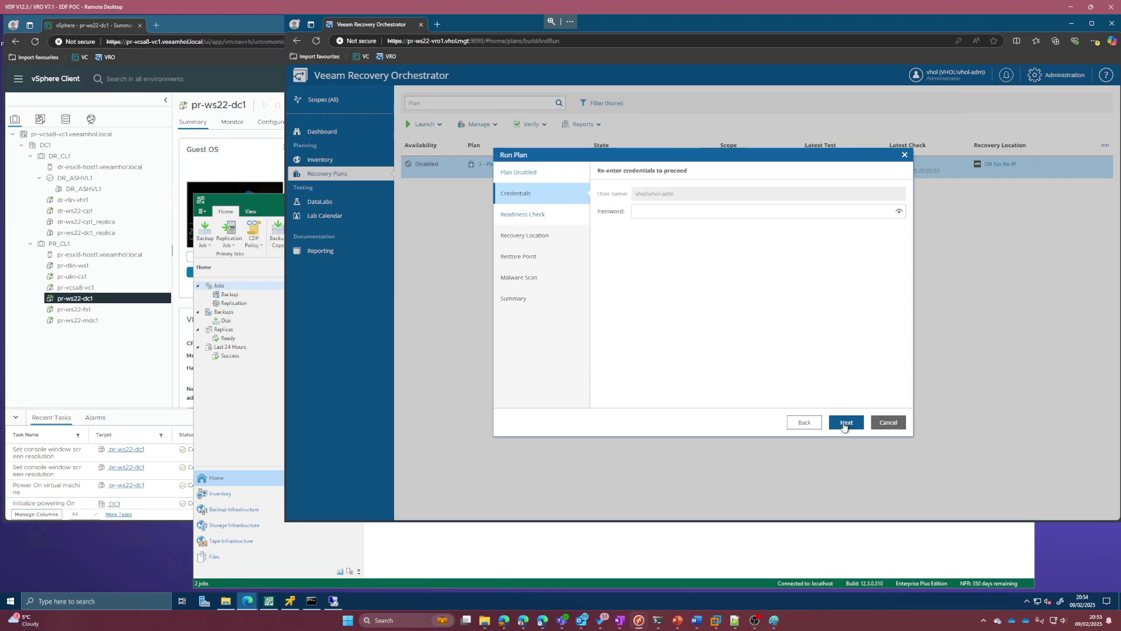
type("•")
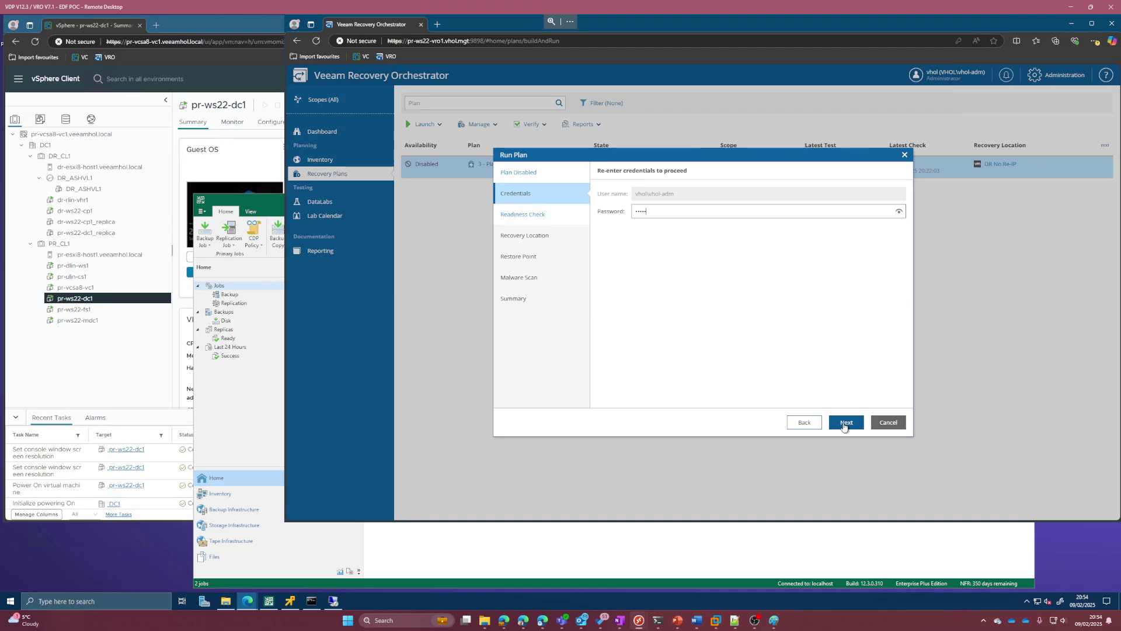
type("•••••")
left_click(844, 424)
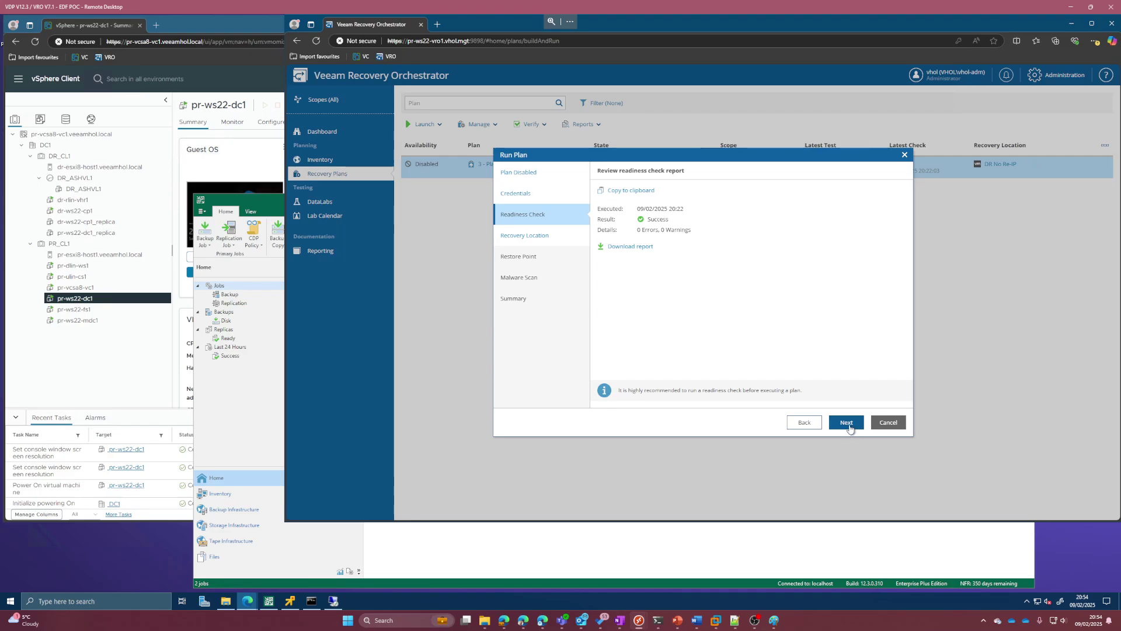
Launch the plan with recovery location DR No Re-IP, the latest restore point and the malware flag check turned off.
left_click(850, 428)
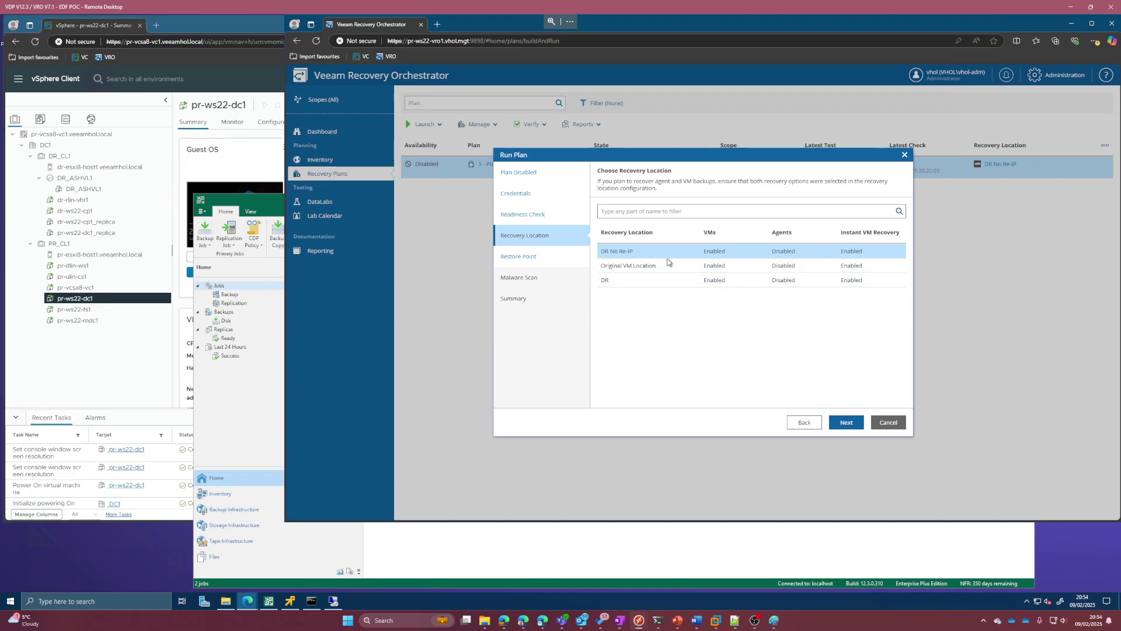
left_click(847, 426)
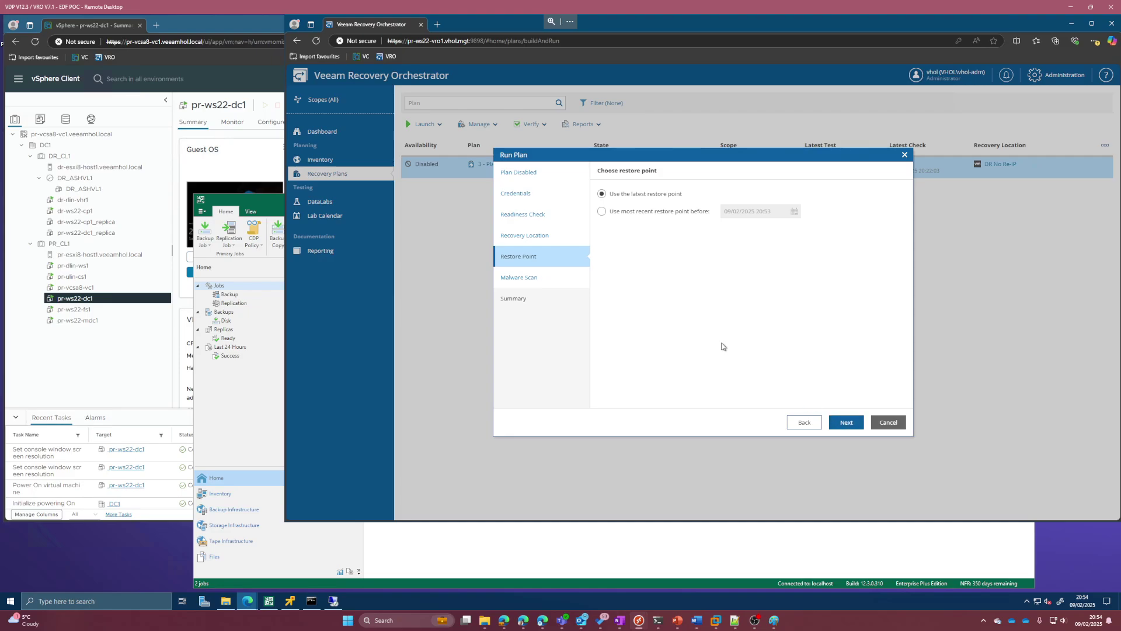
left_click(844, 423)
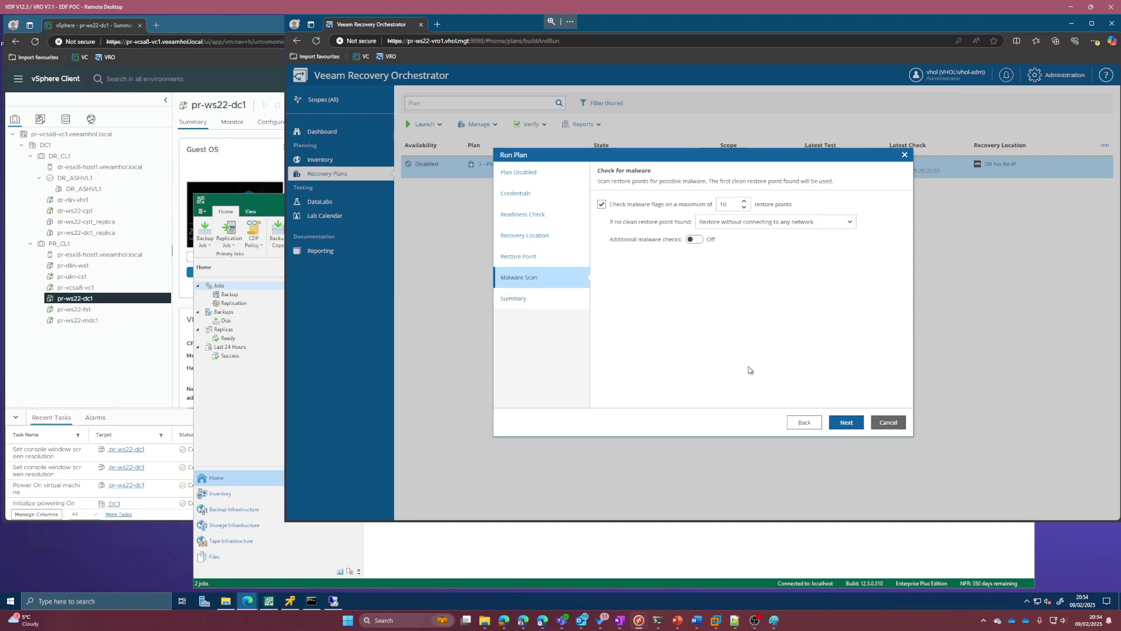
left_click(601, 203)
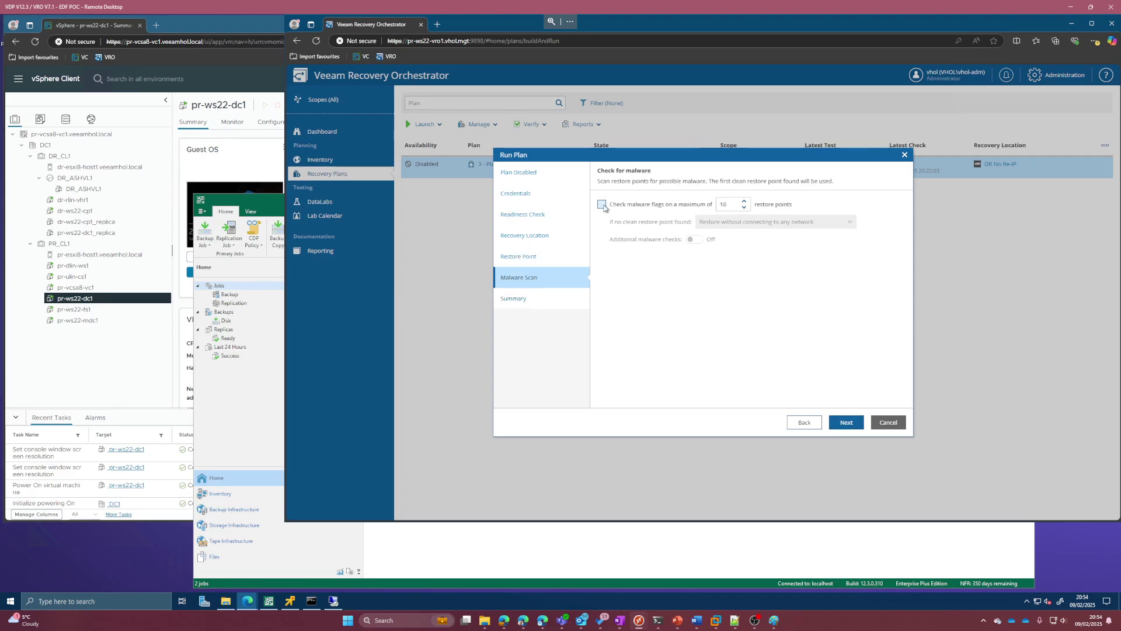
left_click(844, 422)
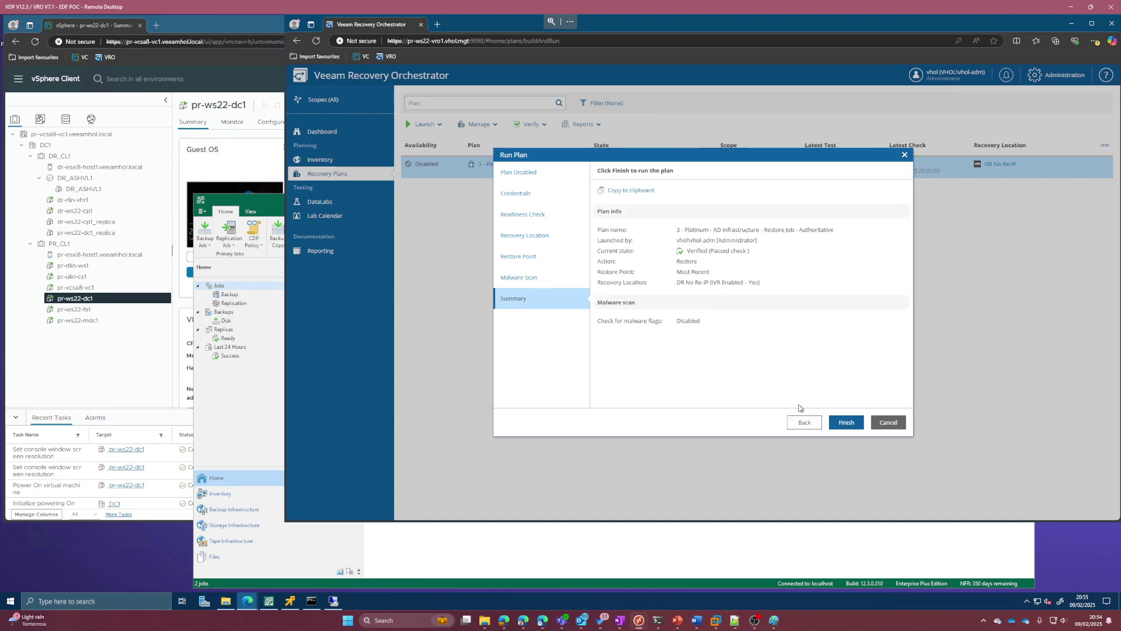
left_click(845, 422)
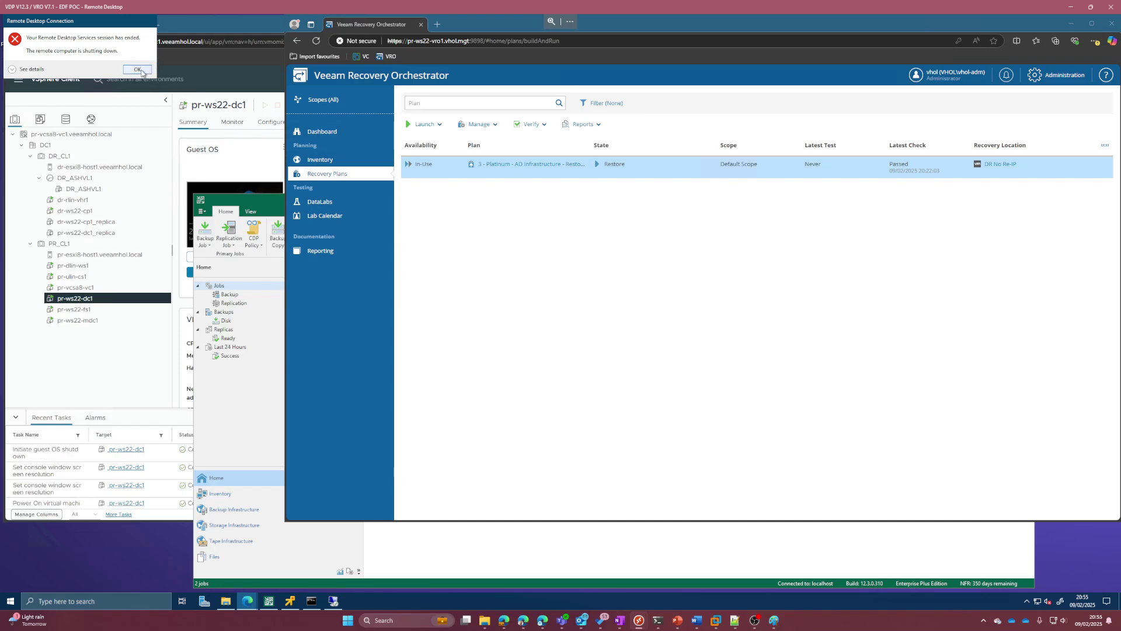
Dismiss the ended Remote Desktop session messages and close the Remote Desktop Connection window.
left_click(138, 70)
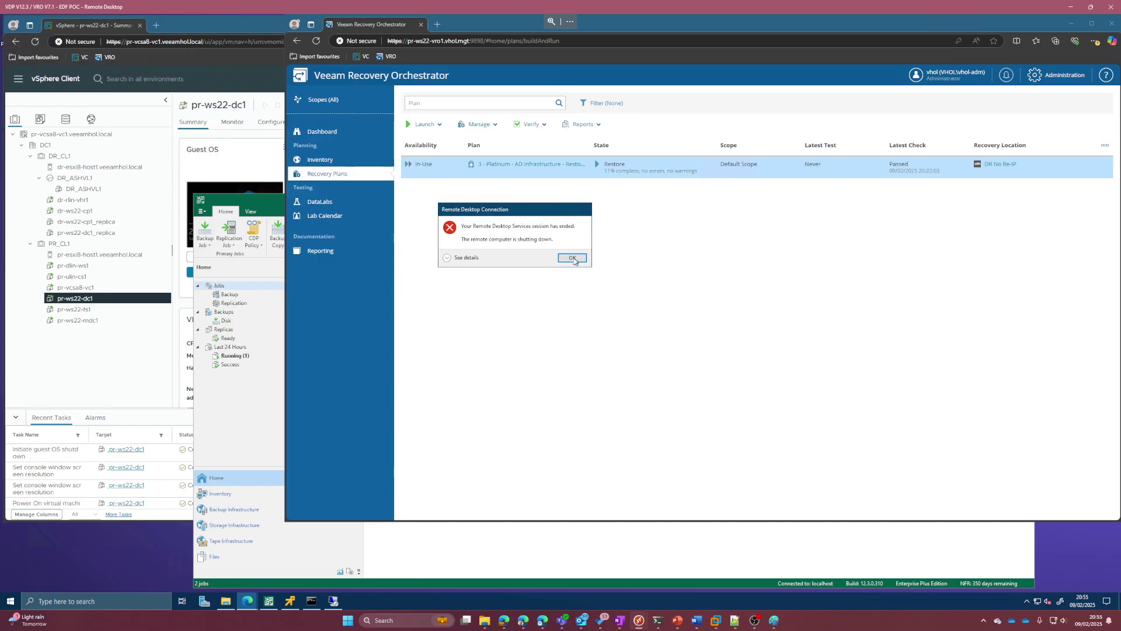
left_click(572, 258)
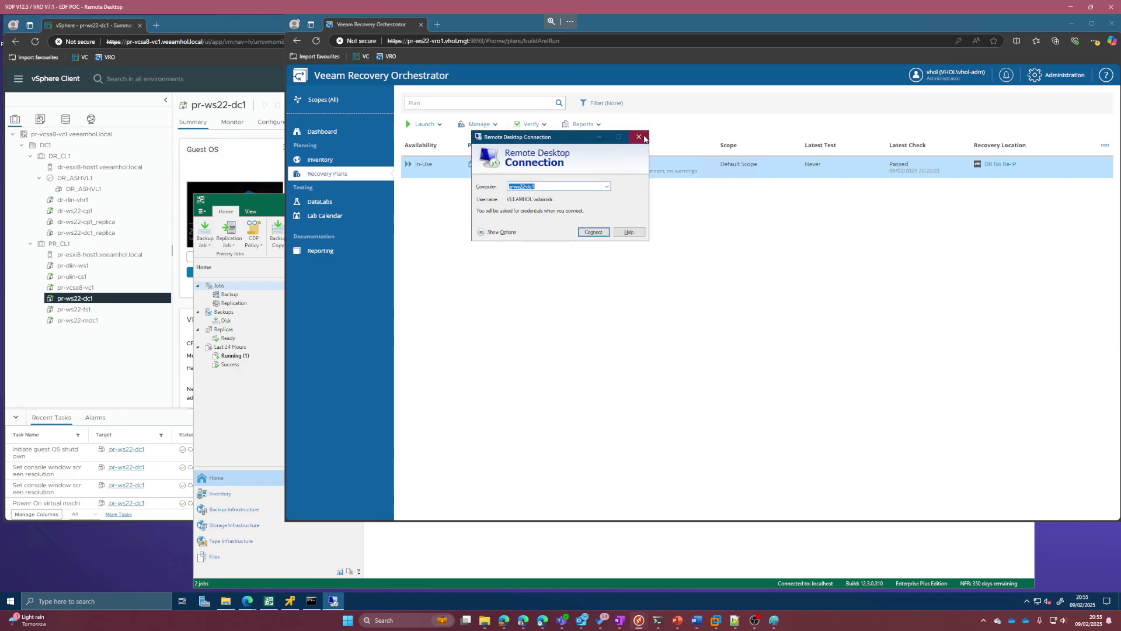
left_click(639, 138)
Open the running plan's steps for pr-ws22-dc1, check the source VM's power status in vSphere and return to the plan.
left_click(509, 166)
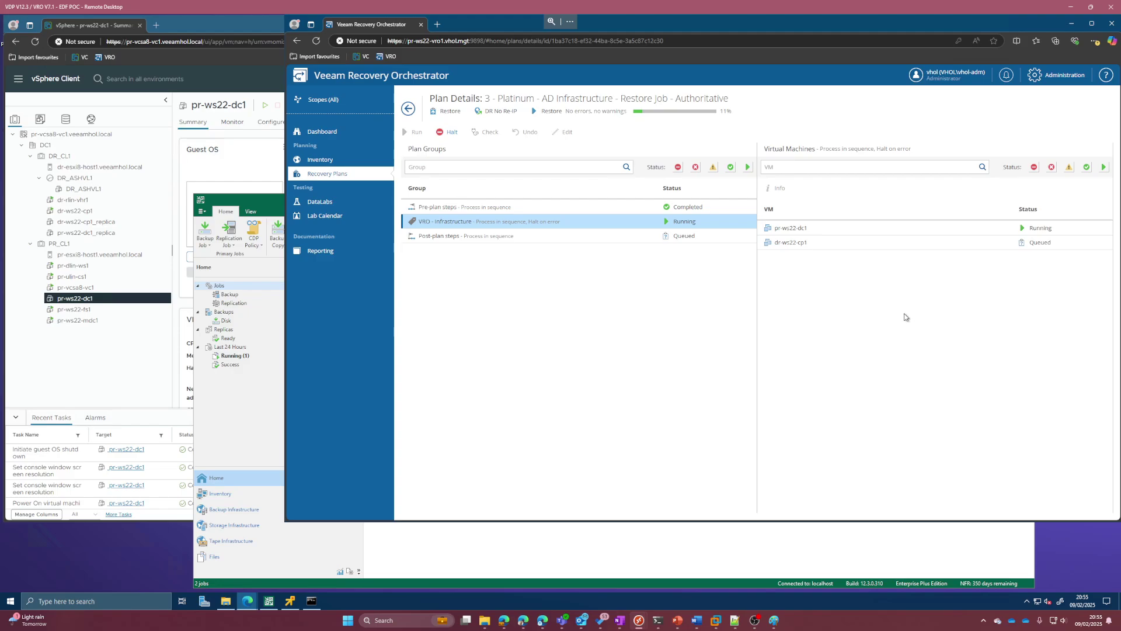
left_click(888, 232)
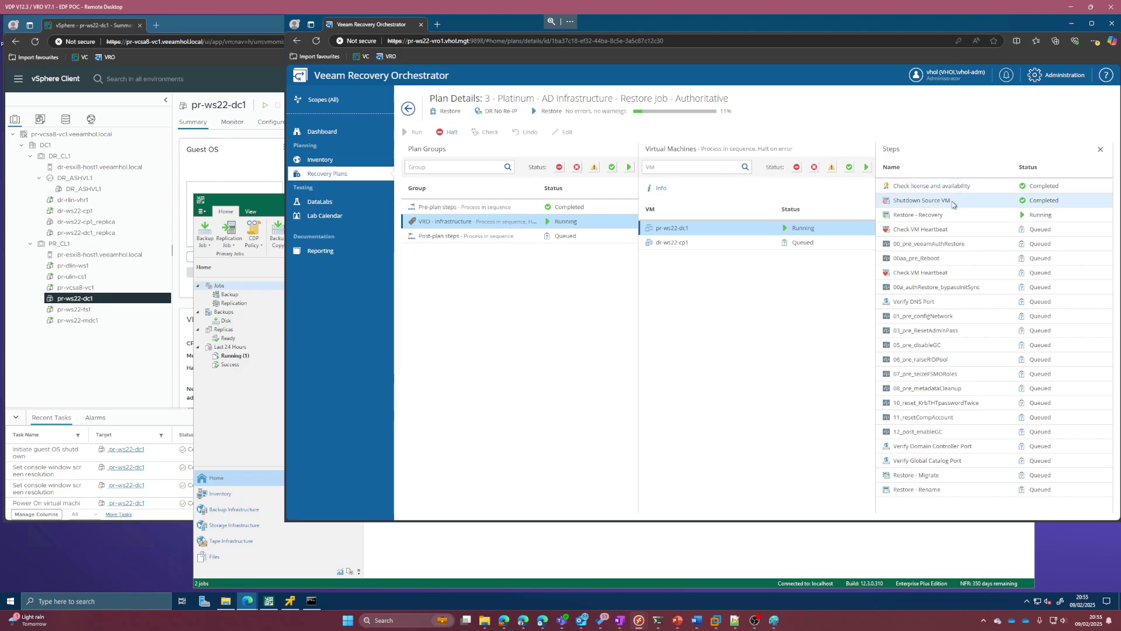
left_click(108, 357)
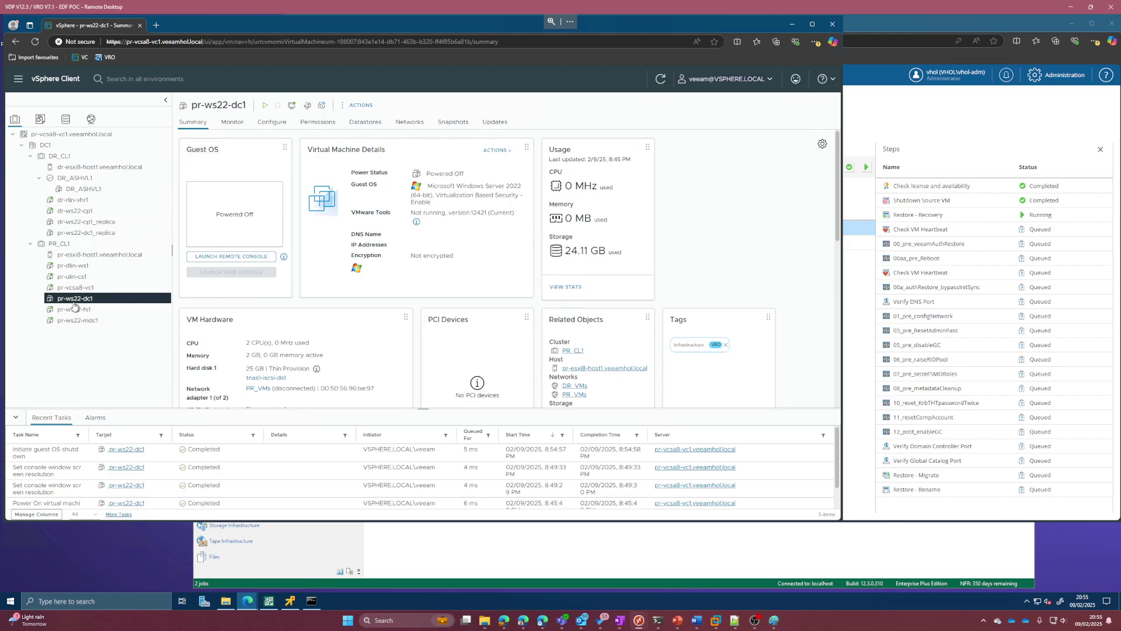
left_click(864, 335)
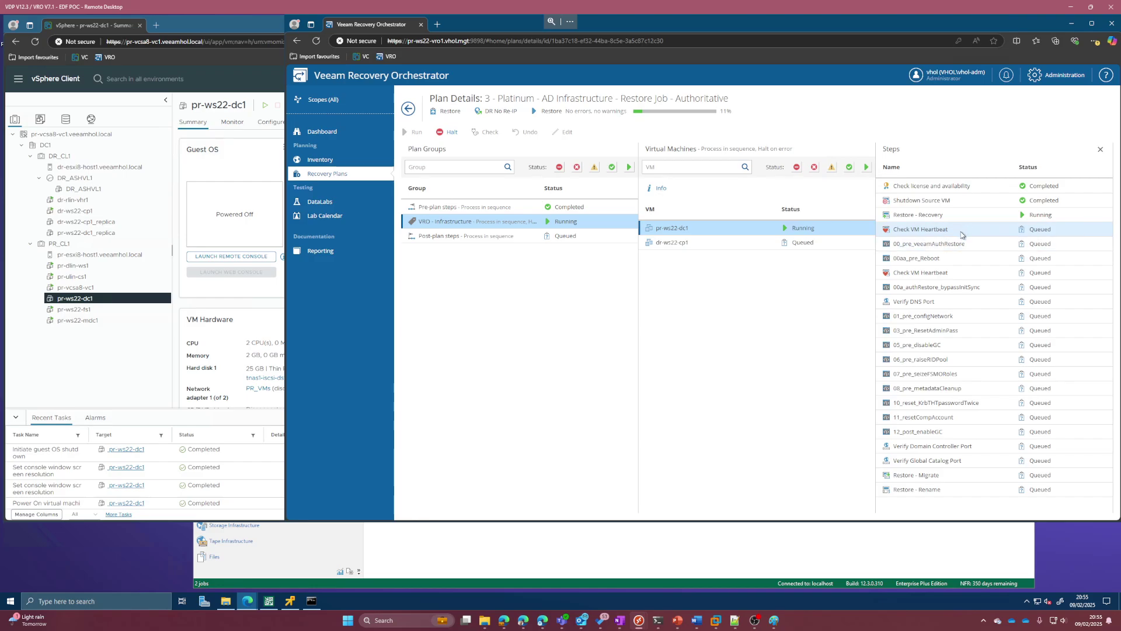
View the restored VM pr-ws22-dc1_restore_VRORESTORE in vSphere and read the details of the plan's Restore - Recovery step.
left_click(82, 450)
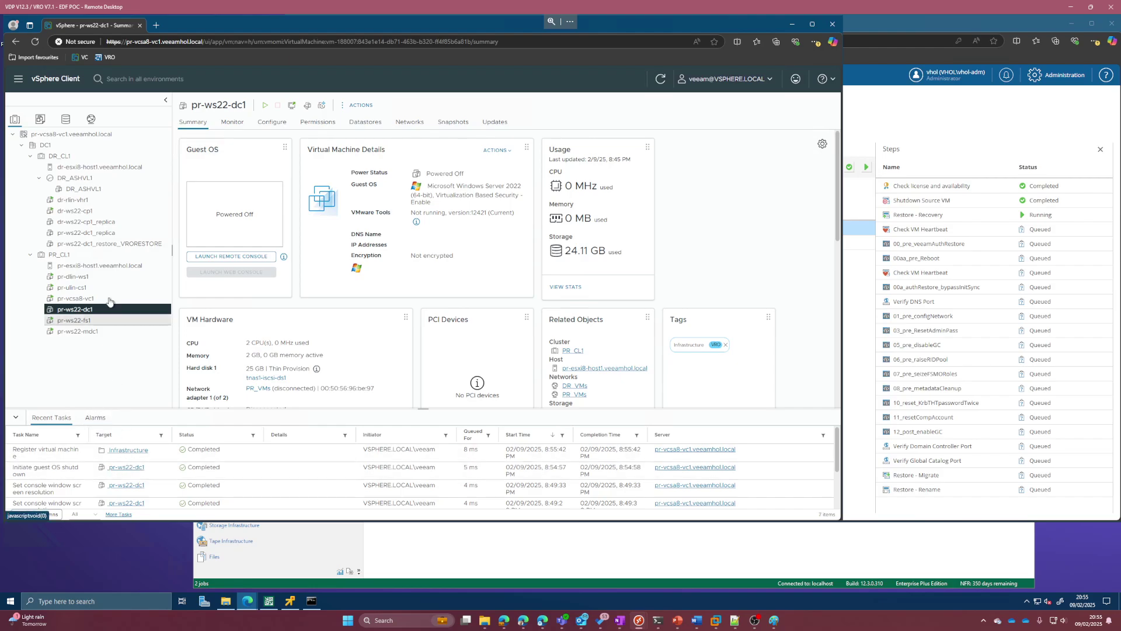
left_click(115, 244)
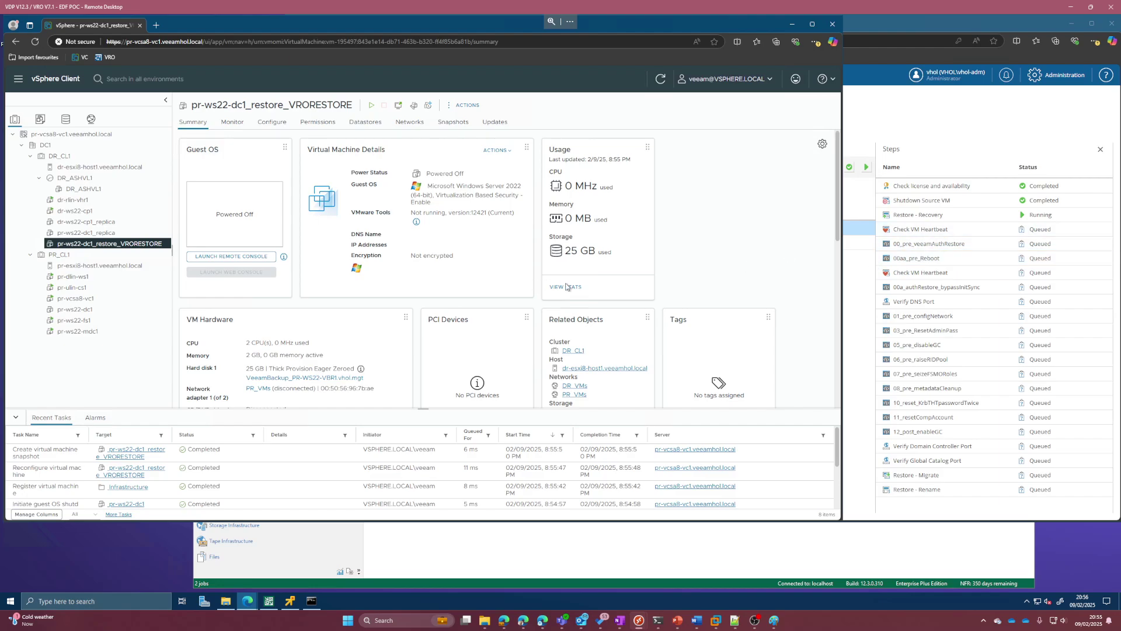
left_click(987, 230)
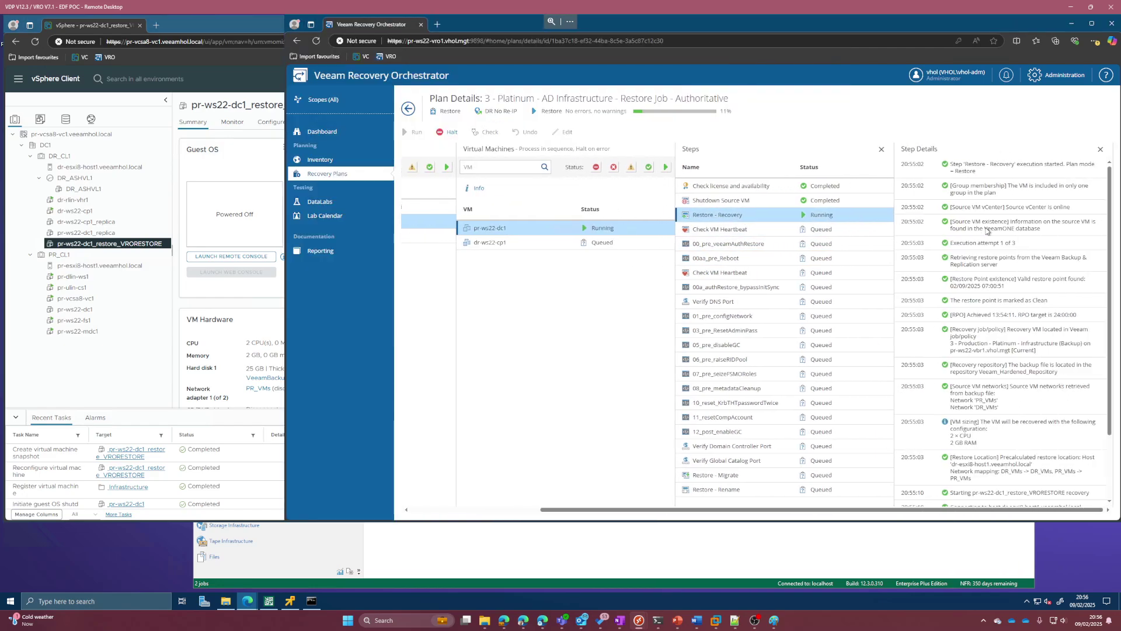
scroll(989, 234, "down", 3)
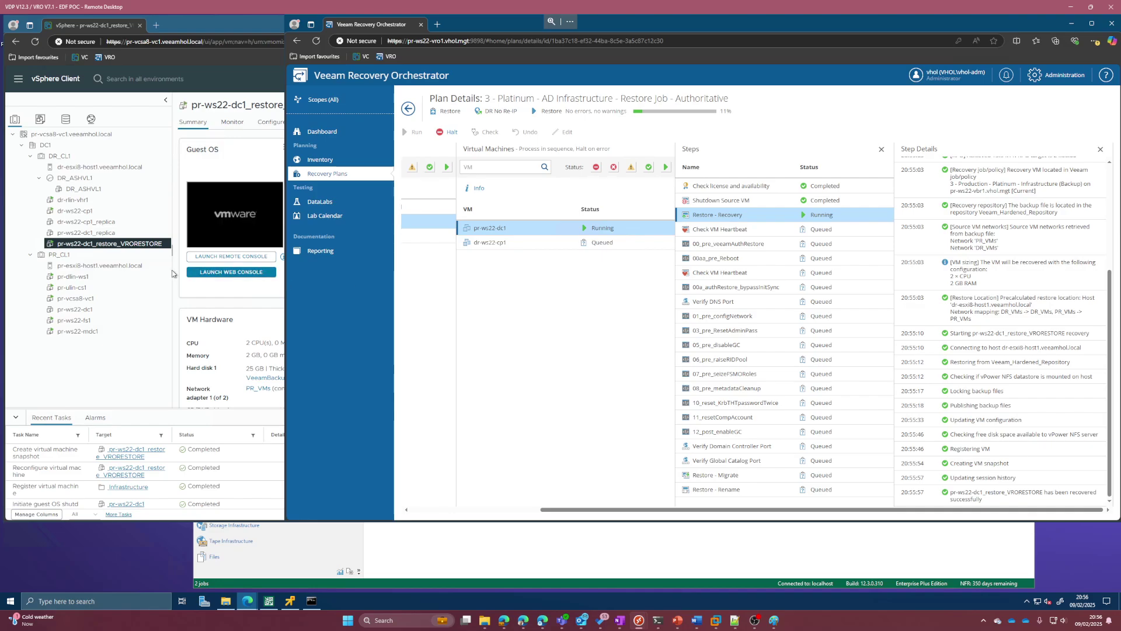
Open the restored VM's remote console and check its boot progress against the recovery step details.
left_click(223, 216)
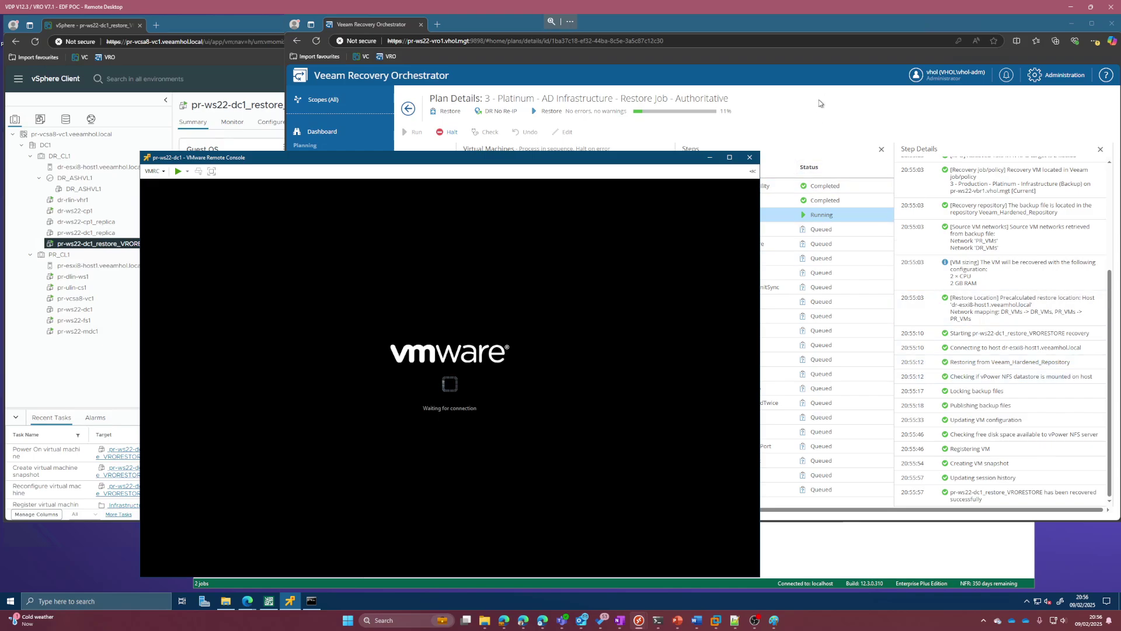
left_click(819, 104)
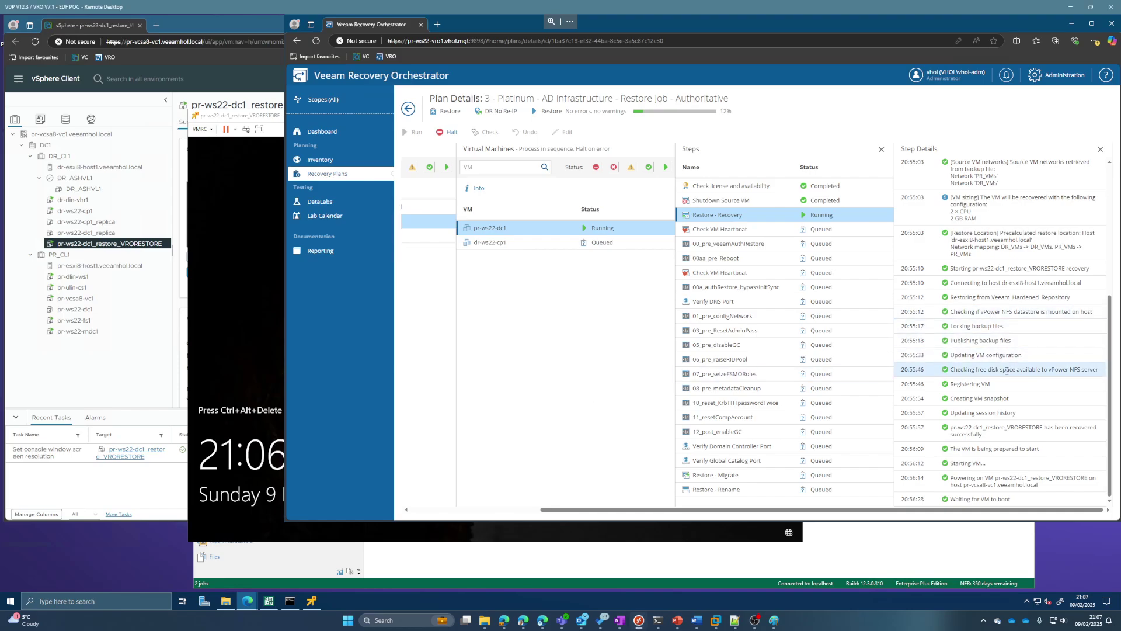
left_click(257, 325)
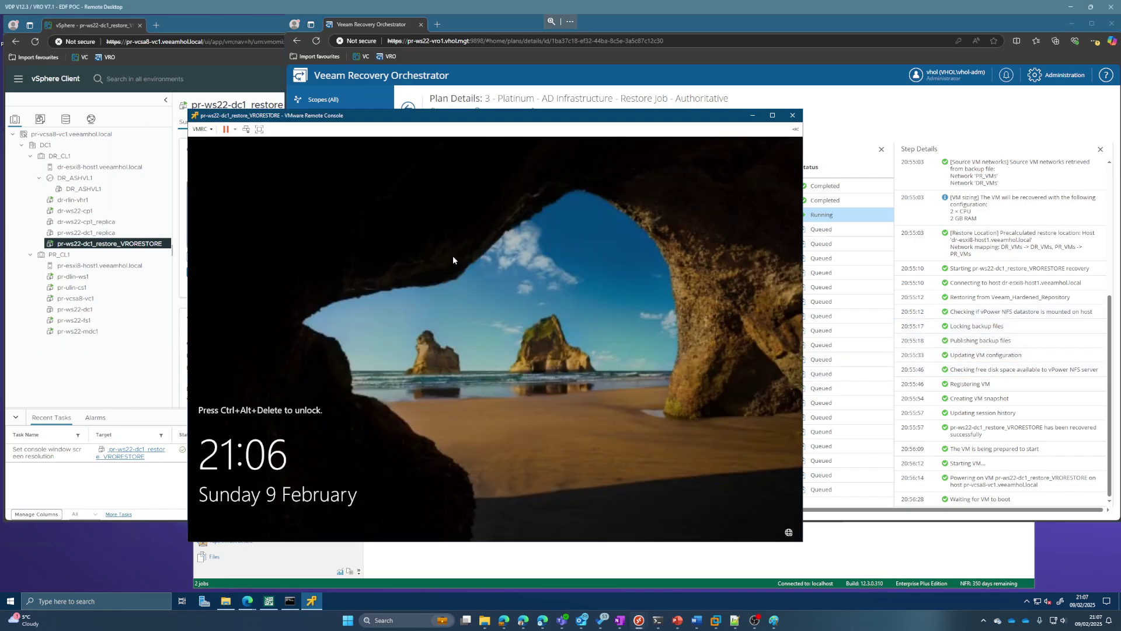
Review the details of the Check VM Heartbeat and 00_pre_veeamAuthRestore steps, and bring the restored VM's console forward.
left_click(996, 119)
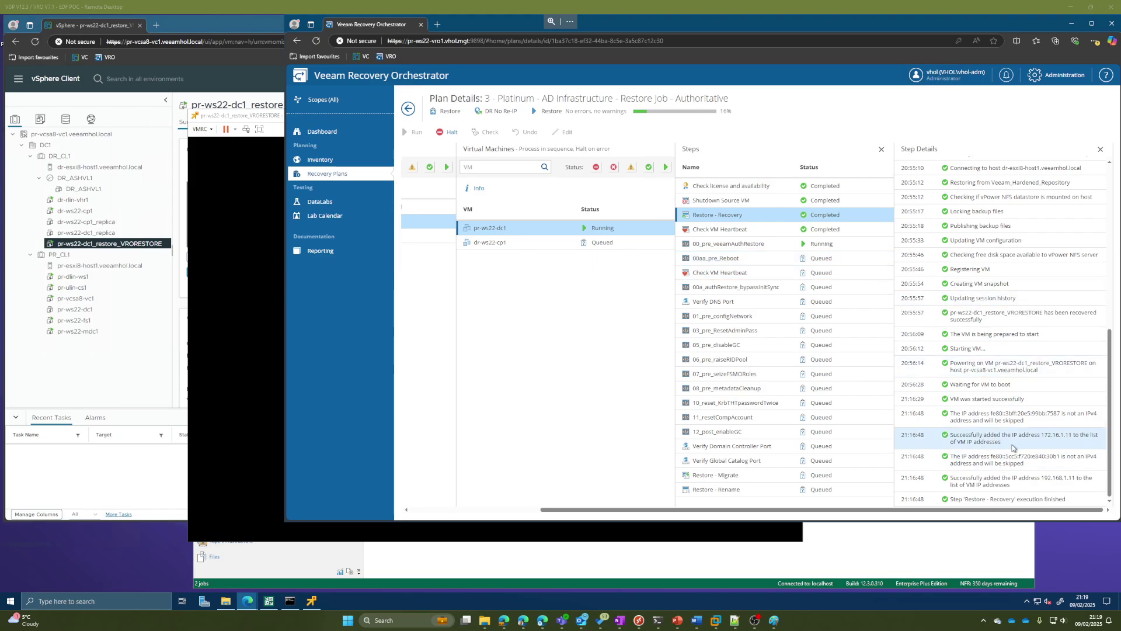
left_click(750, 234)
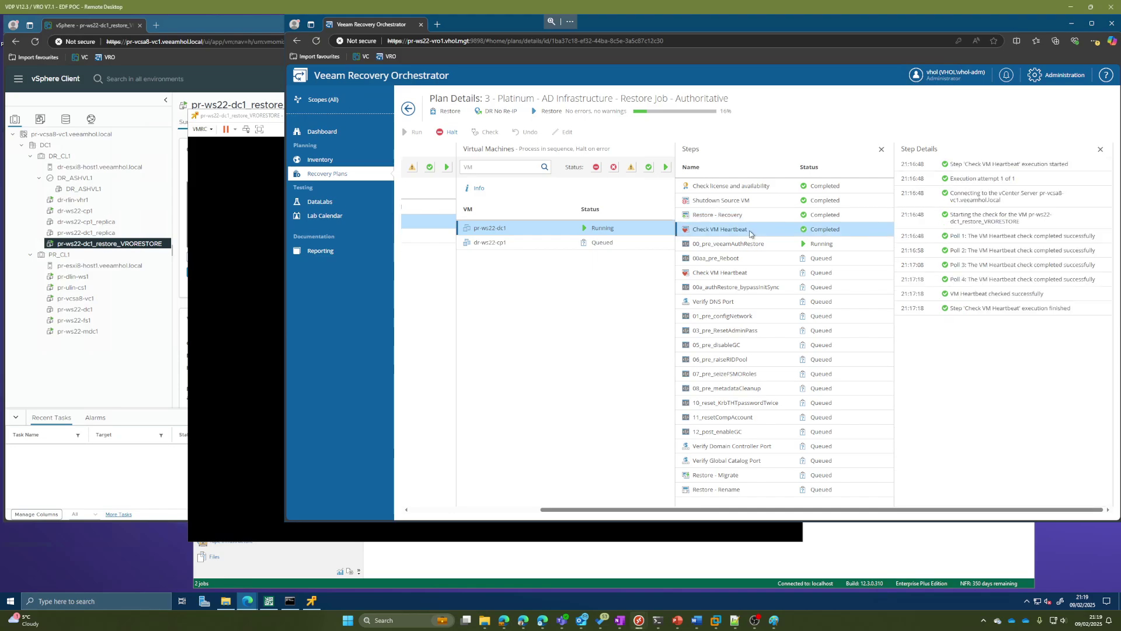
left_click(740, 241)
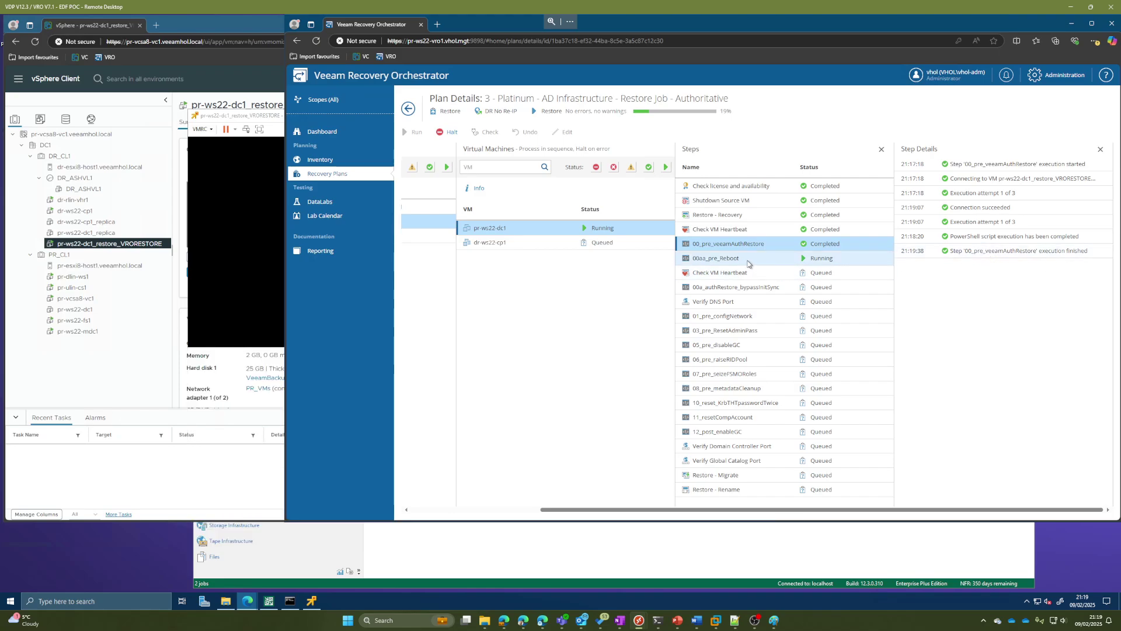
left_click(228, 278)
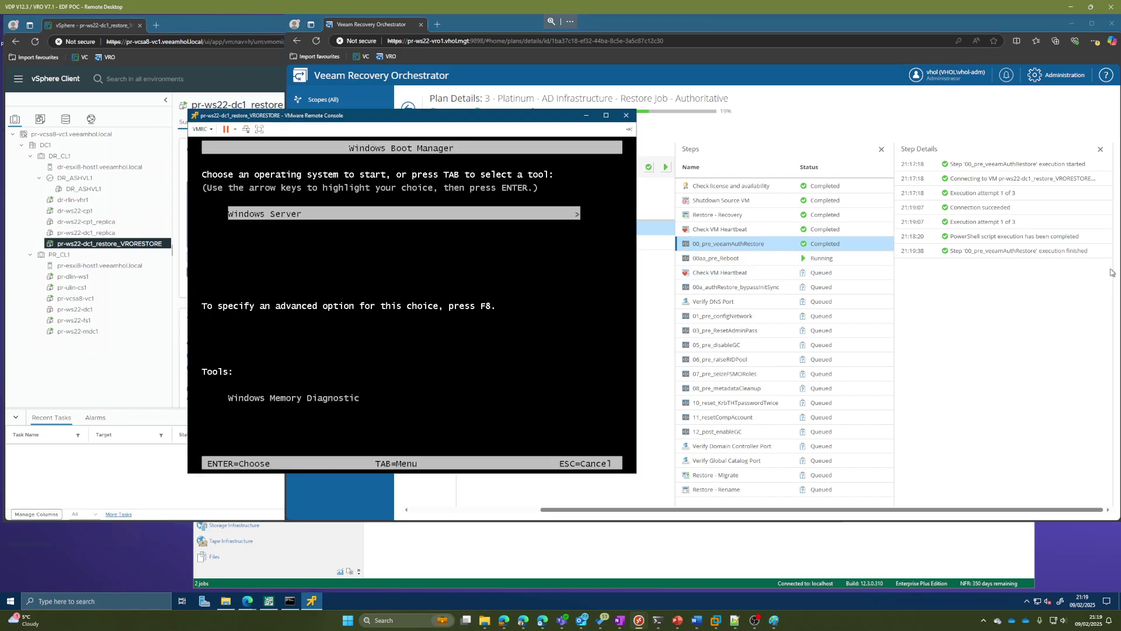
Return to the recovery plan and review the details of the 00a_authRestore_bypassInitSync, Verify DNS Port and 01_pre_configNetwork steps.
left_click(1021, 381)
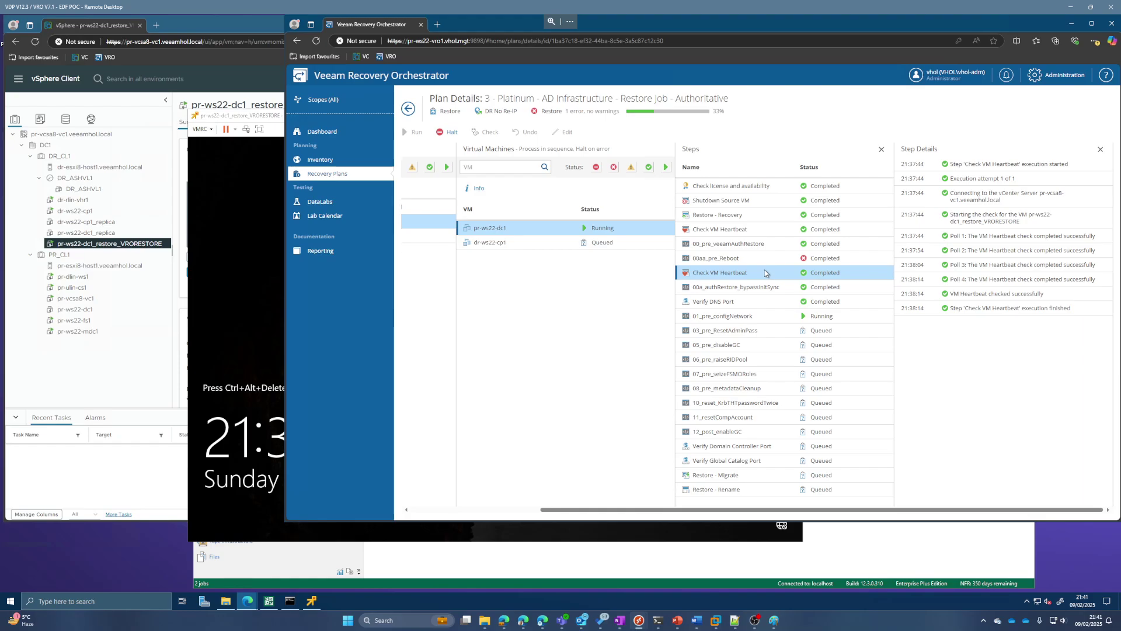
left_click(766, 287)
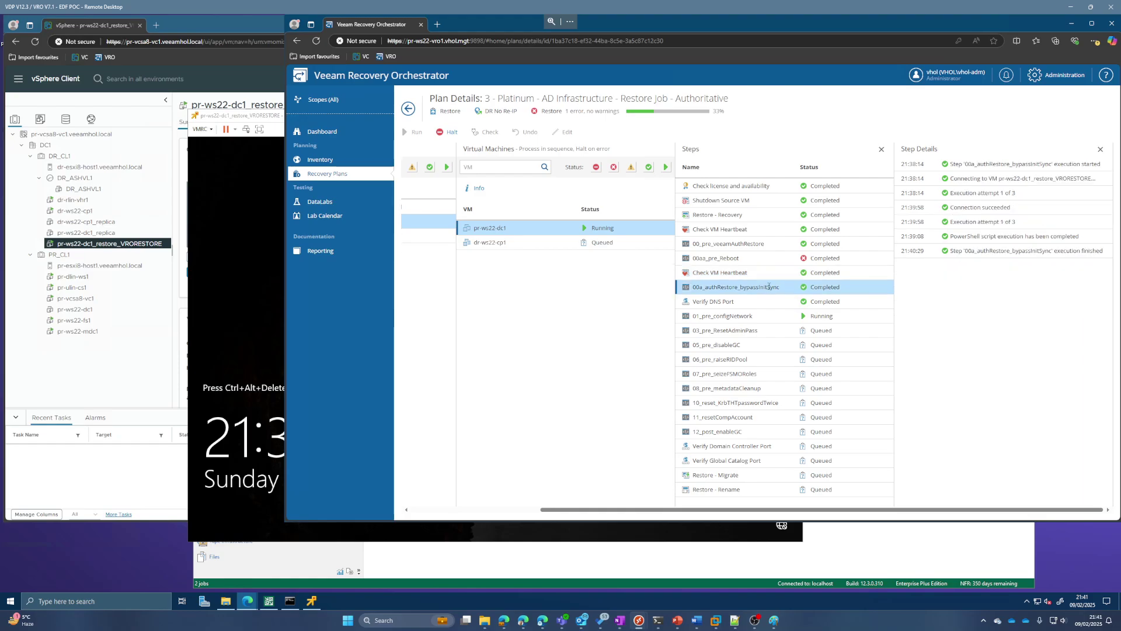
left_click(768, 303)
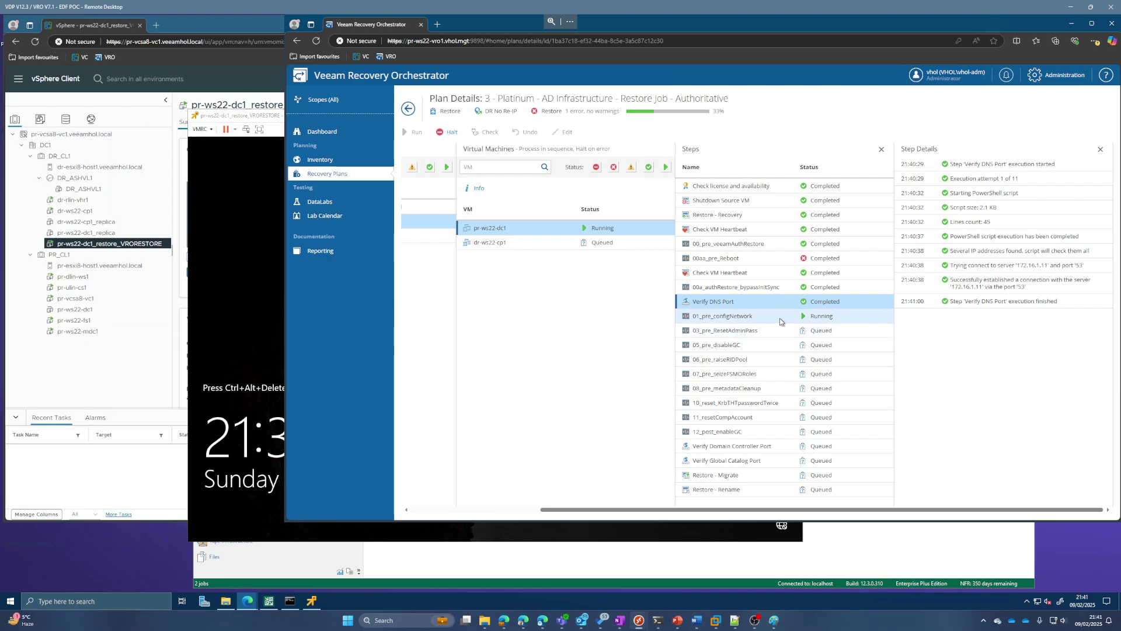
left_click(779, 317)
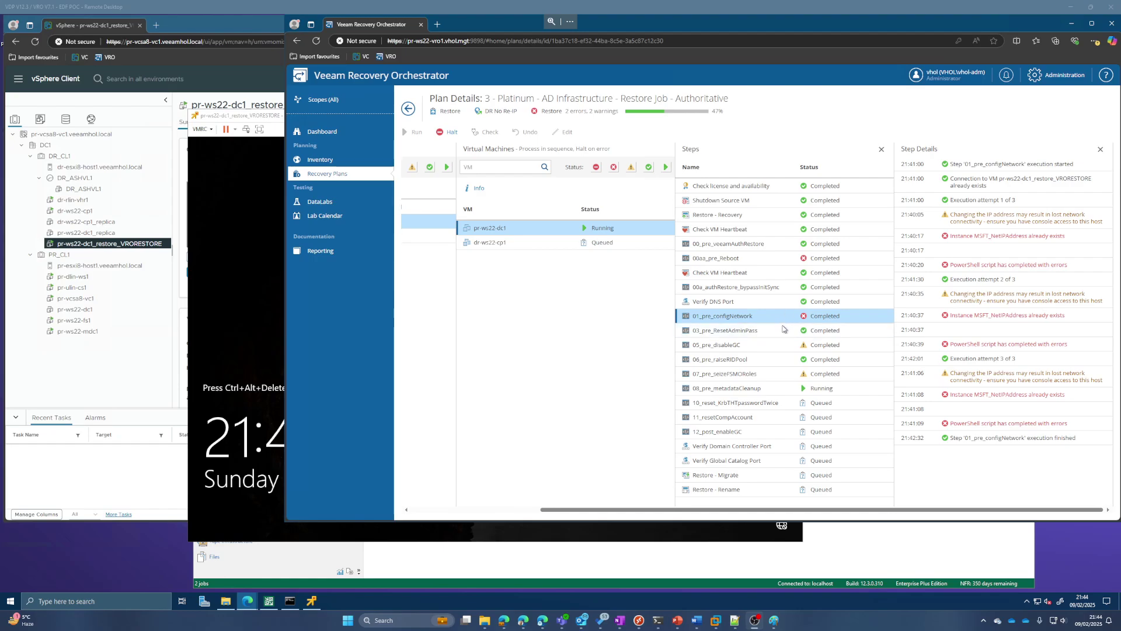
Review the details of the 03_pre_ResetAdminPass, 05_pre_disableGC, 06_pre_raiseRIDPool and 07_pre_seizeFSMORoles steps.
left_click(783, 331)
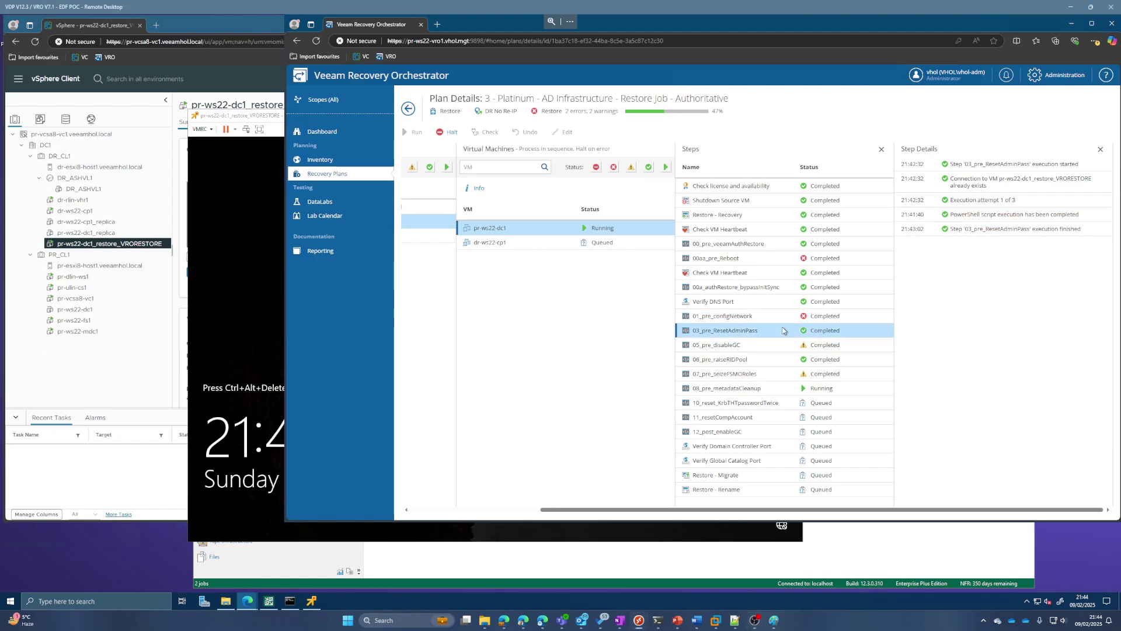
left_click(776, 350)
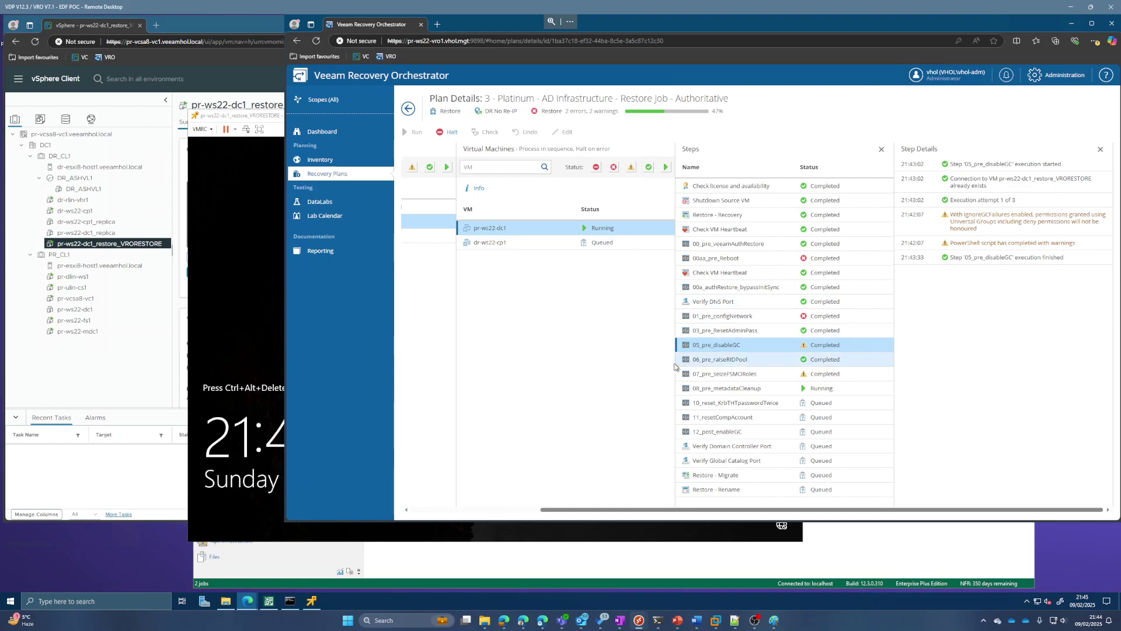
left_click(741, 361)
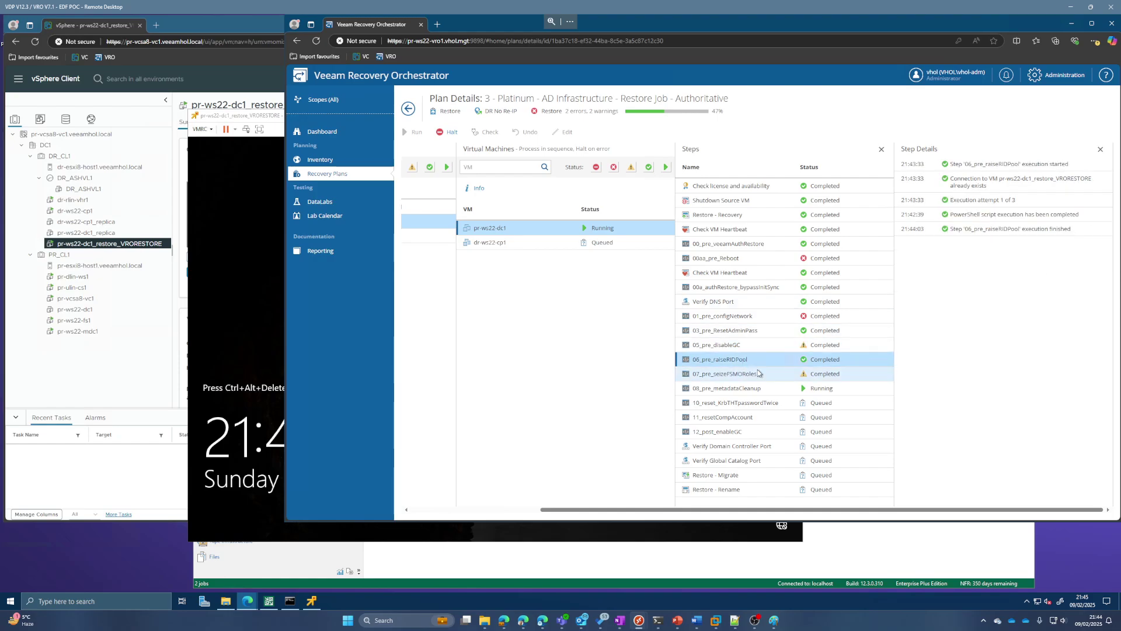
left_click(761, 376)
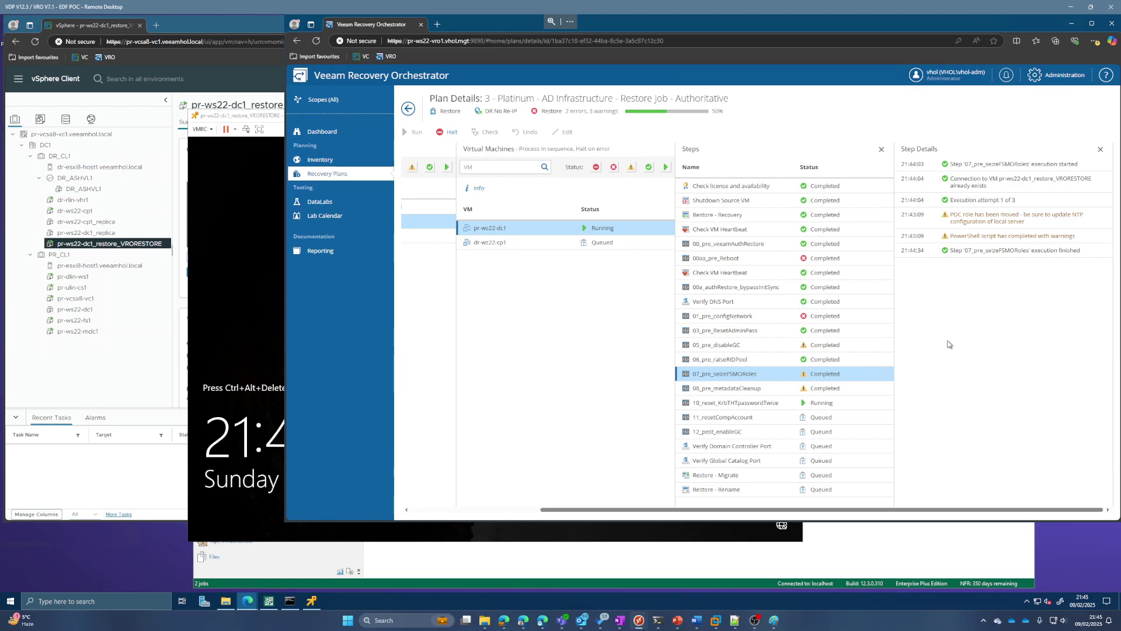
Review the details of the 08_pre_metadataCleanup, 10_reset_KrbTHTpasswordTwice and 11_resetCompAccount steps.
key("Down")
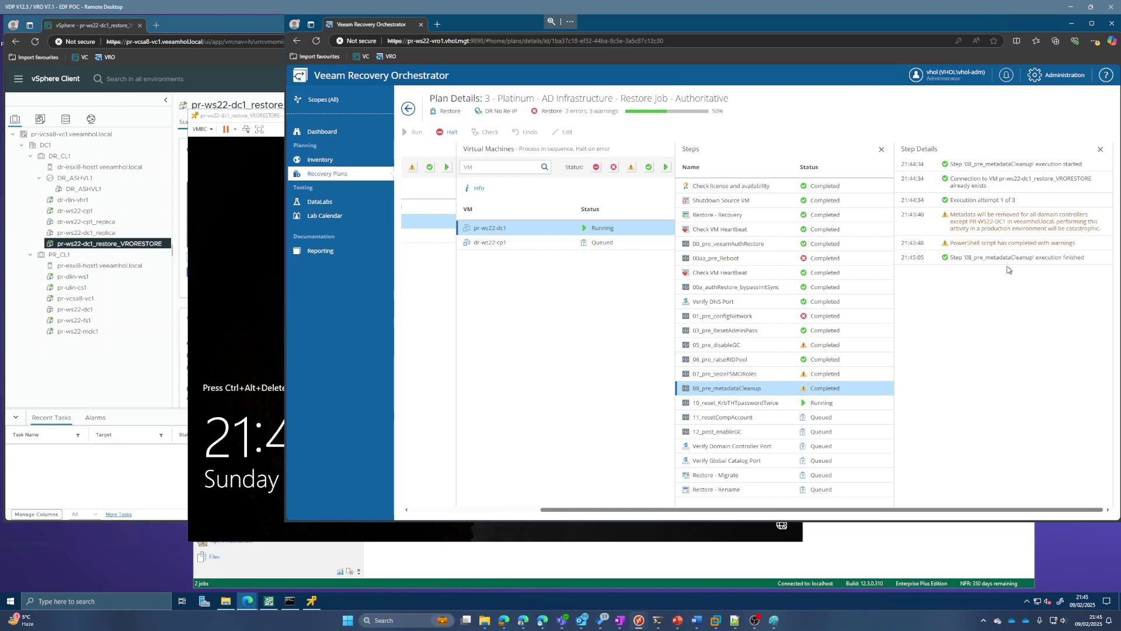
left_click(756, 403)
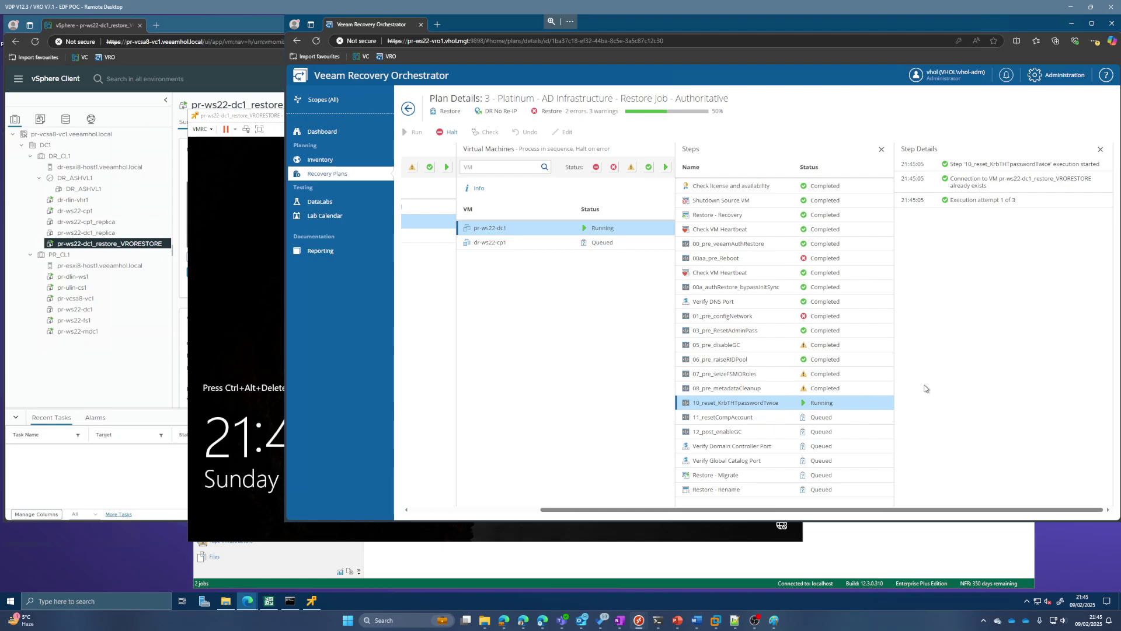
left_click(790, 417)
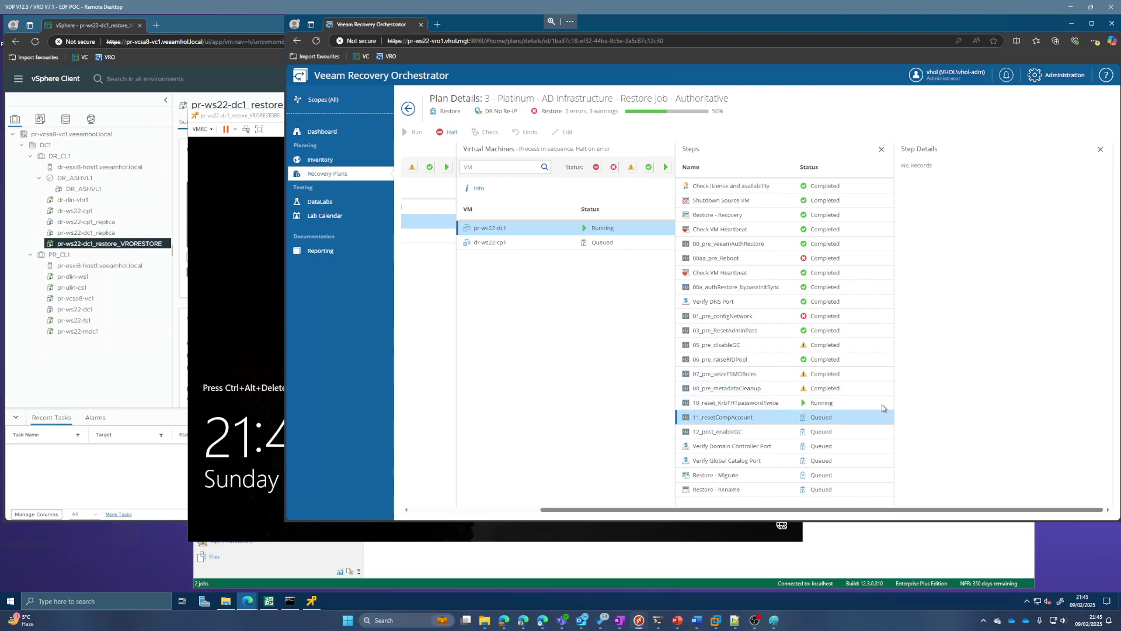
left_click(768, 404)
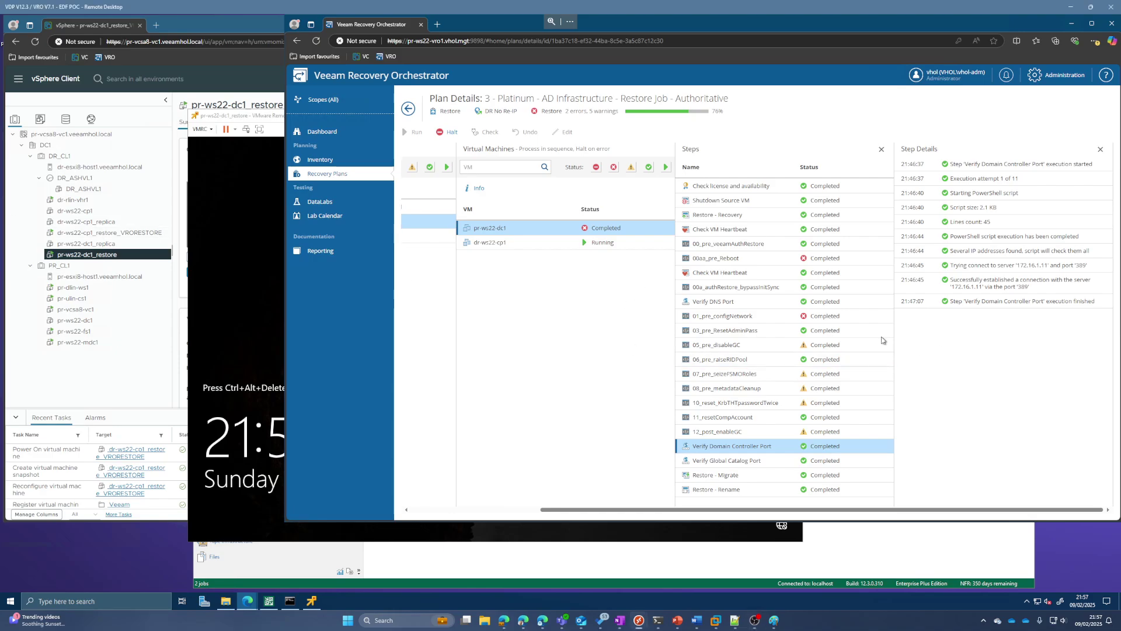
In the restored domain controller's remote console, run the prepared dcdiag /test:ridmanager /v command and read the RidManager test output.
left_click(248, 321)
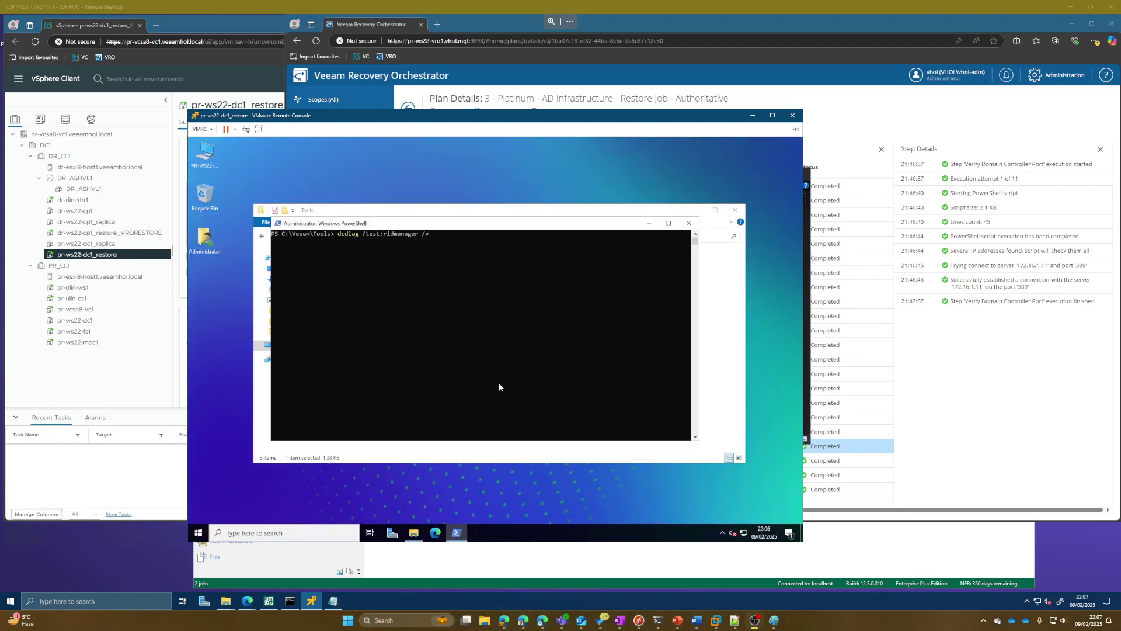
left_click(497, 366)
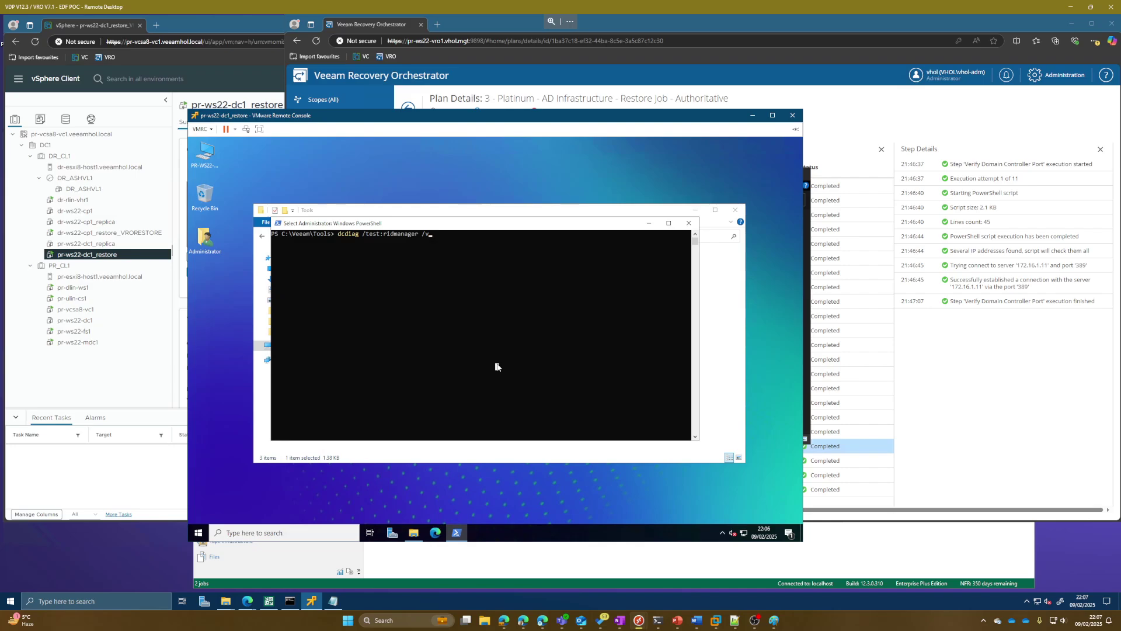
key("Escape")
key("Return")
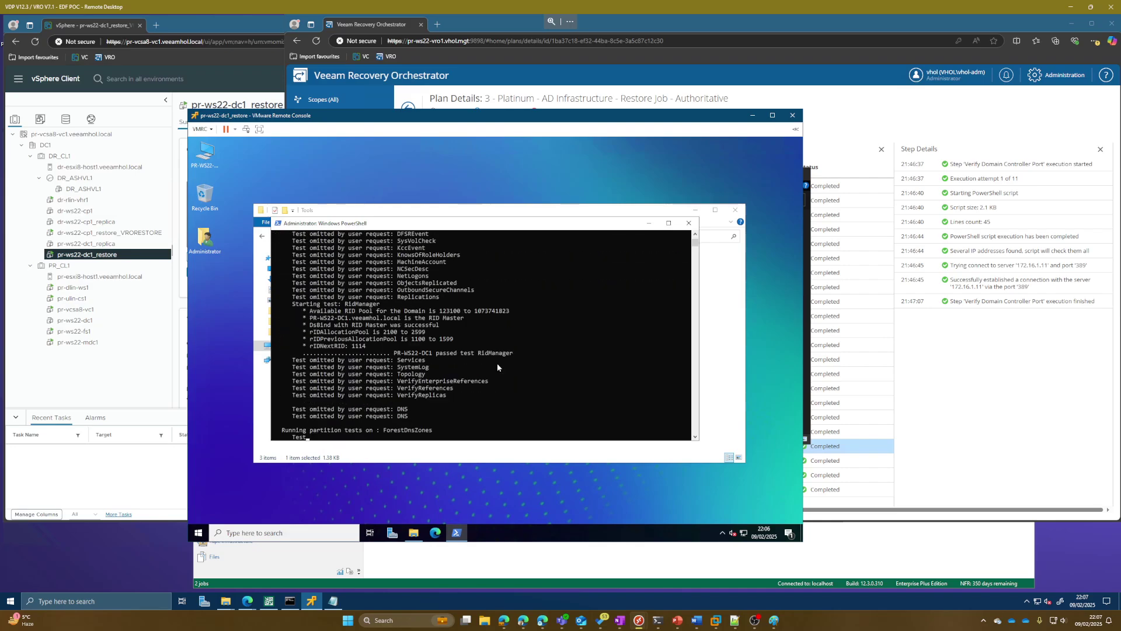
scroll(445, 349, "up", 9)
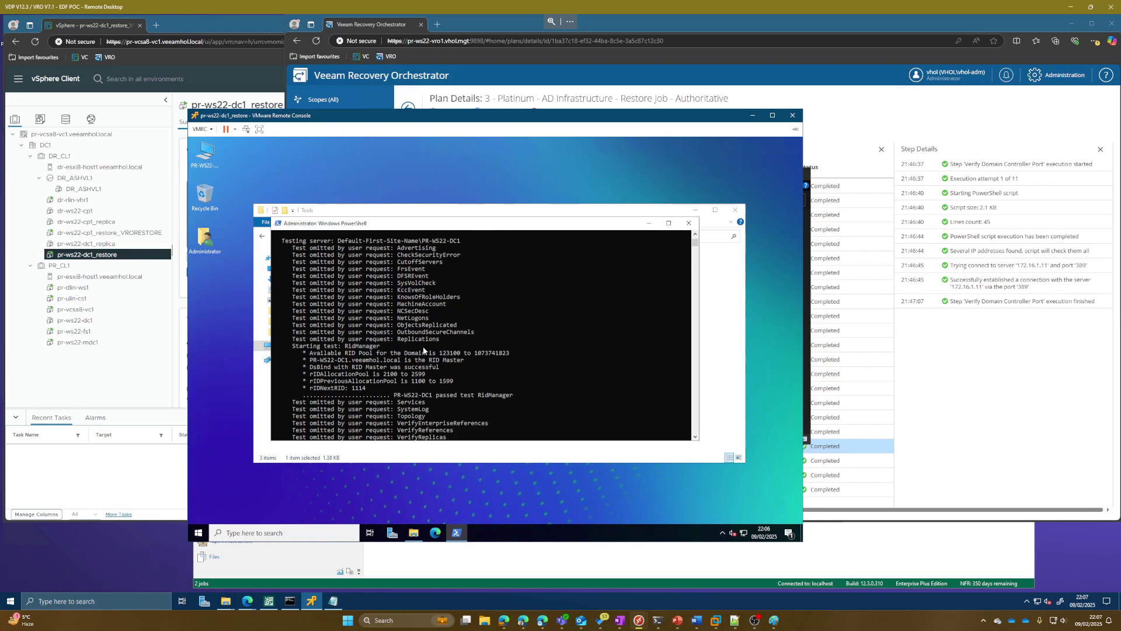
scroll(450, 334, "down", 9)
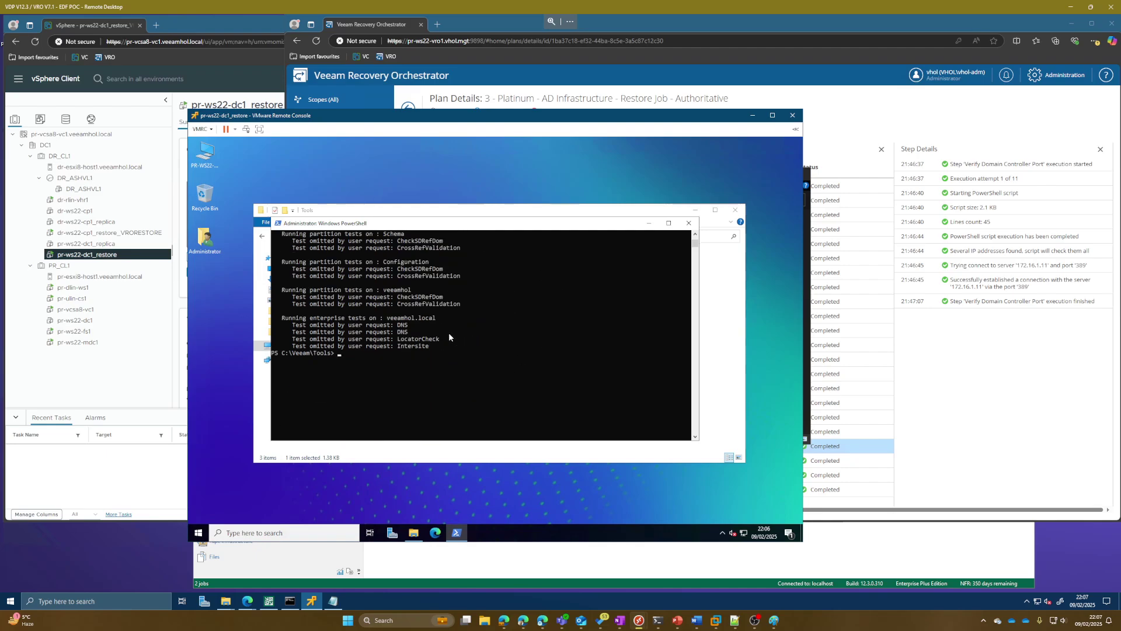
Run a full dcdiag in PowerShell on the restored domain controller.
key("Return")
key("Return")
key("Return")
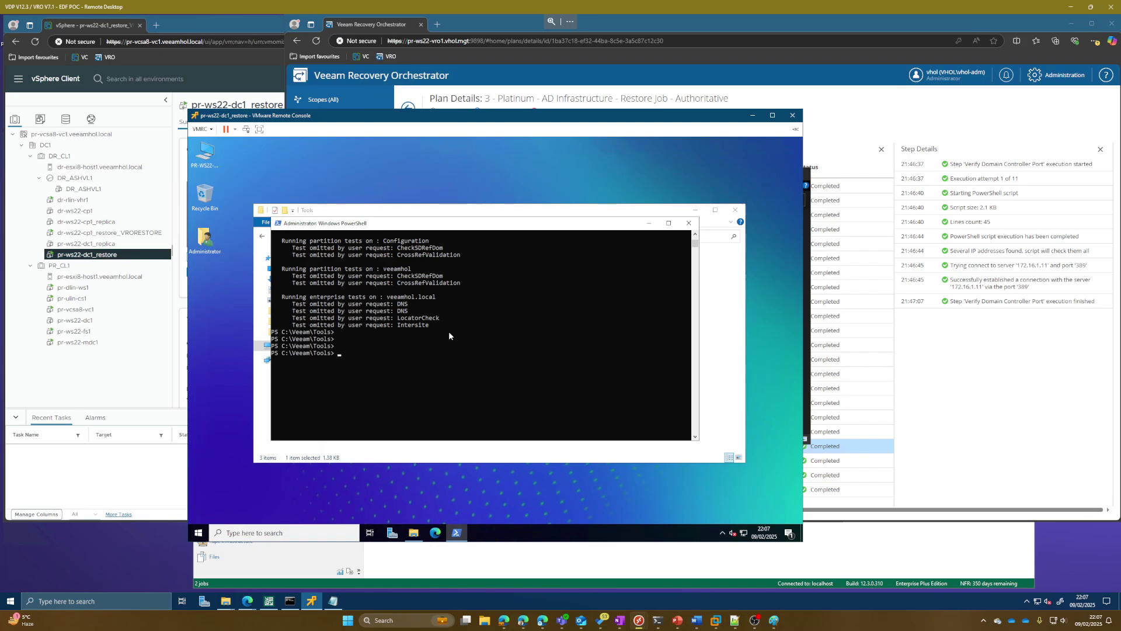
type("dcdiag")
key("Return")
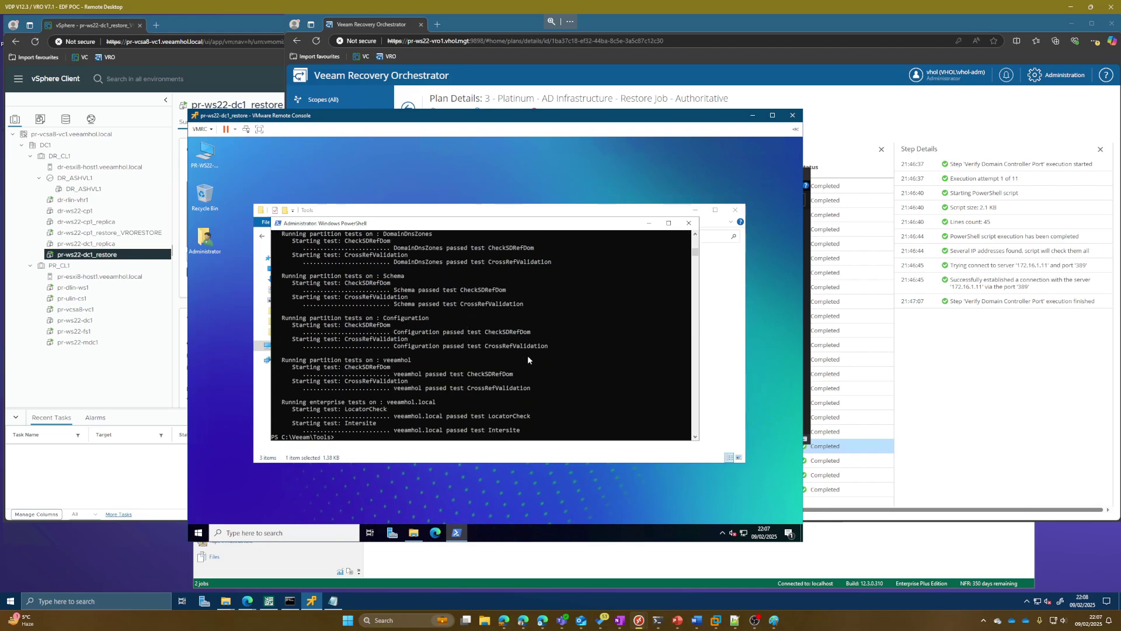
Examine the full dcdiag output, including the SystemLog events, replication, DFSREvent and connectivity tests, back to the final prompt.
scroll(528, 355, "up", 8)
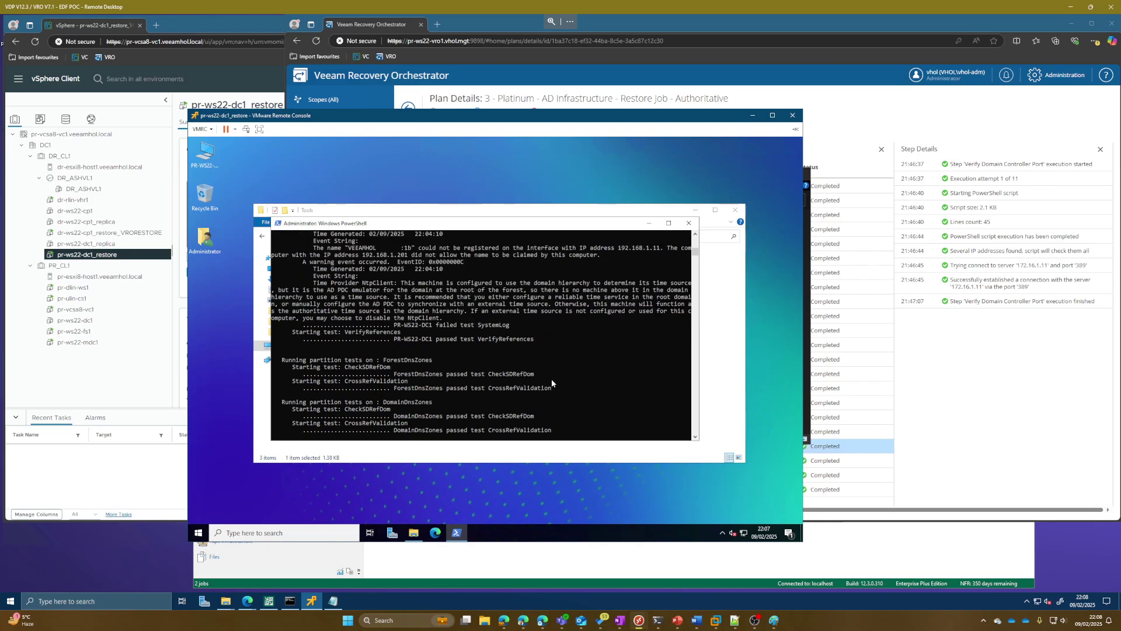
scroll(551, 379, "up", 5)
scroll(552, 383, "up", 7)
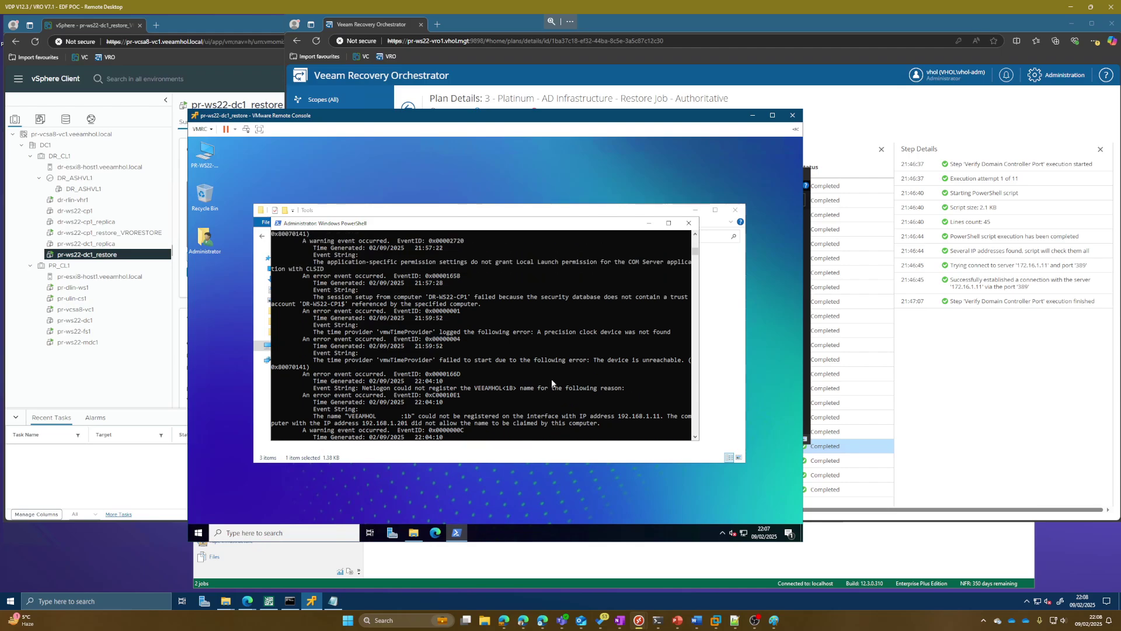
scroll(551, 383, "up", 4)
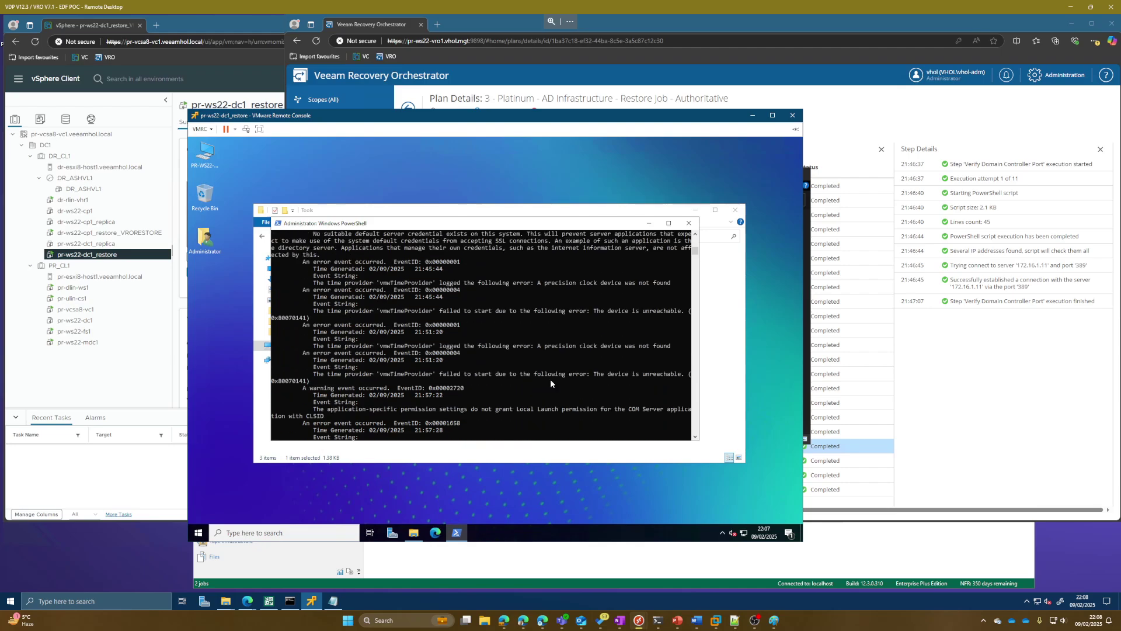
scroll(550, 380, "up", 10)
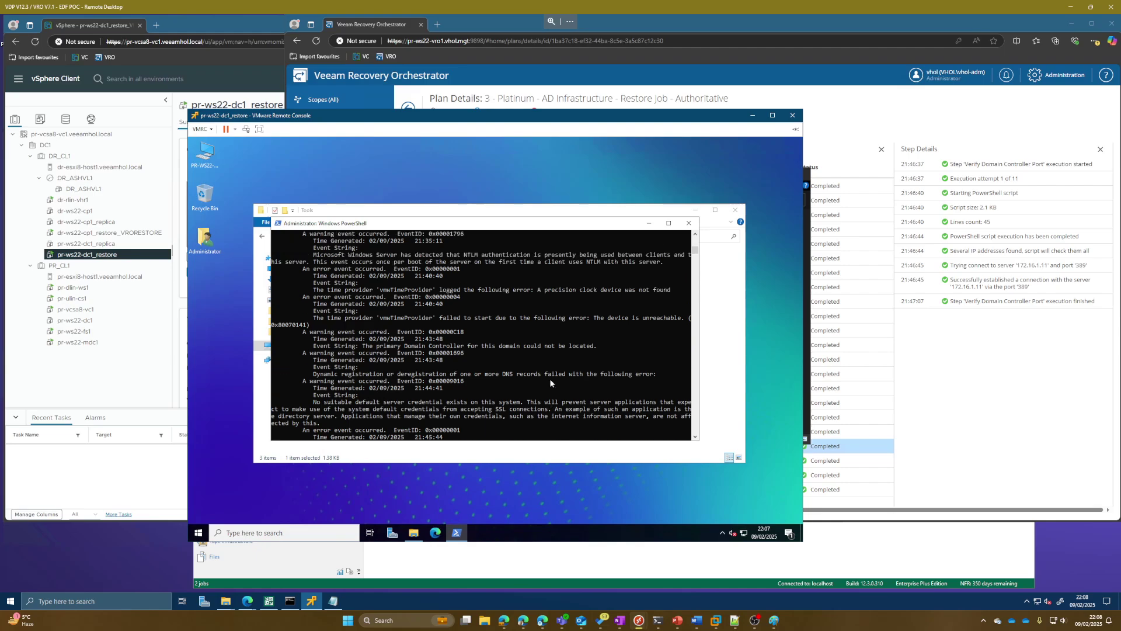
scroll(549, 383, "up", 15)
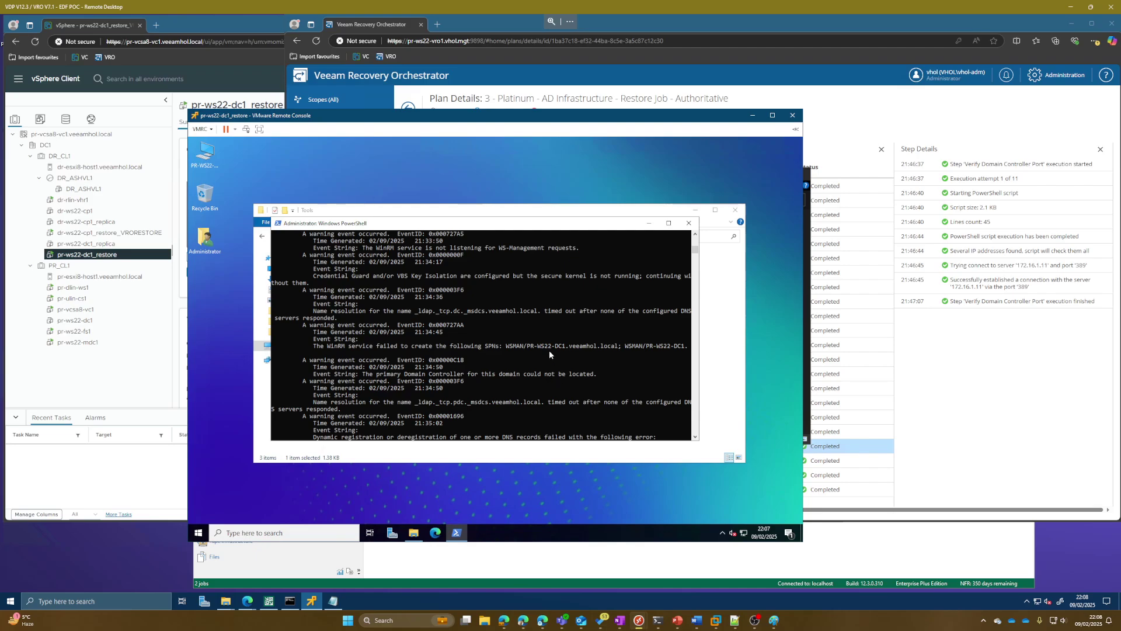
scroll(549, 353, "up", 9)
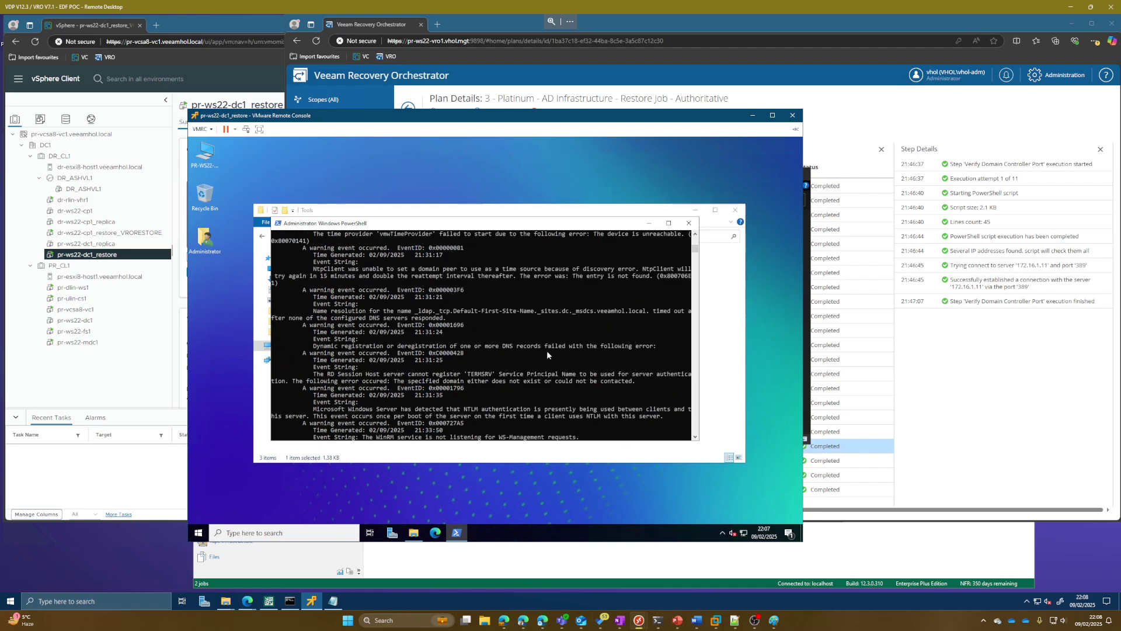
scroll(546, 351, "up", 10)
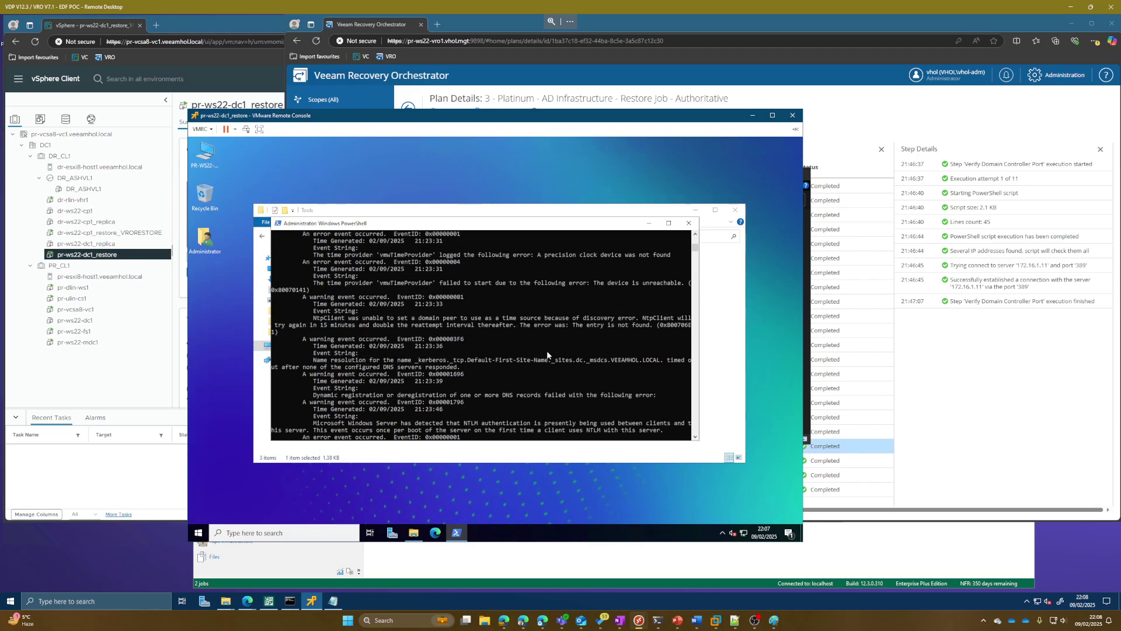
scroll(547, 351, "up", 10)
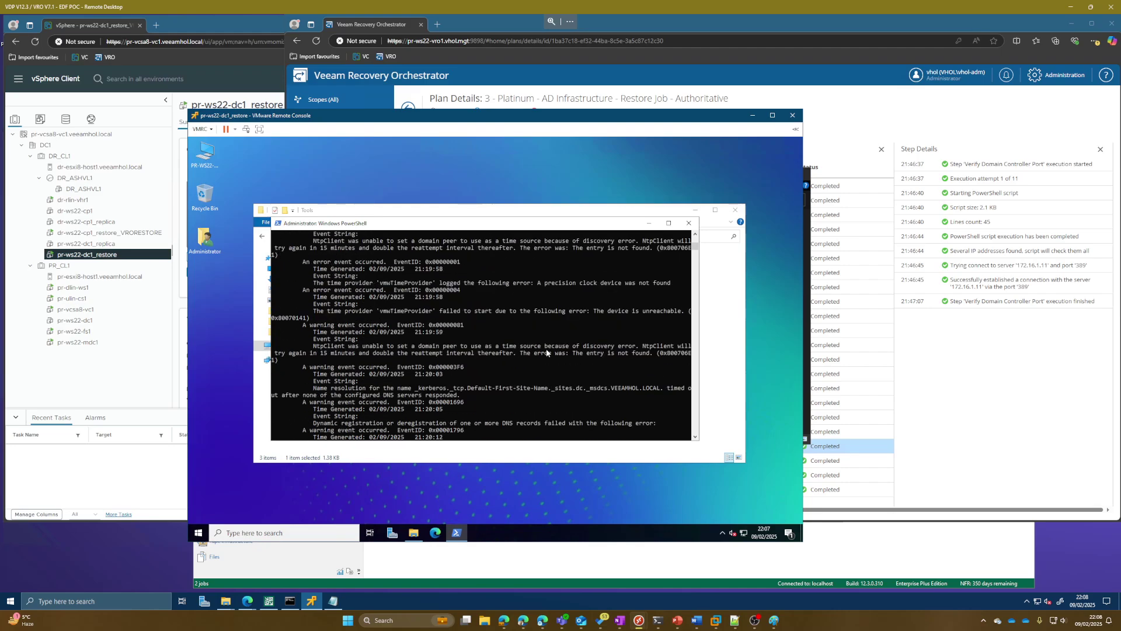
scroll(546, 352, "down", 20)
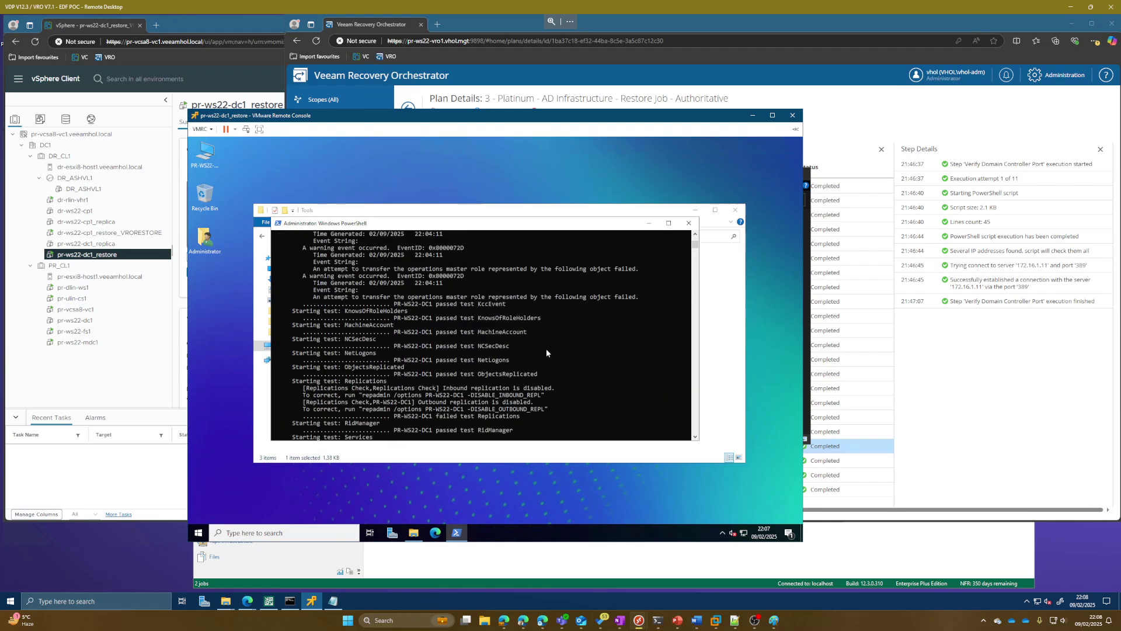
scroll(607, 366, "up", 7)
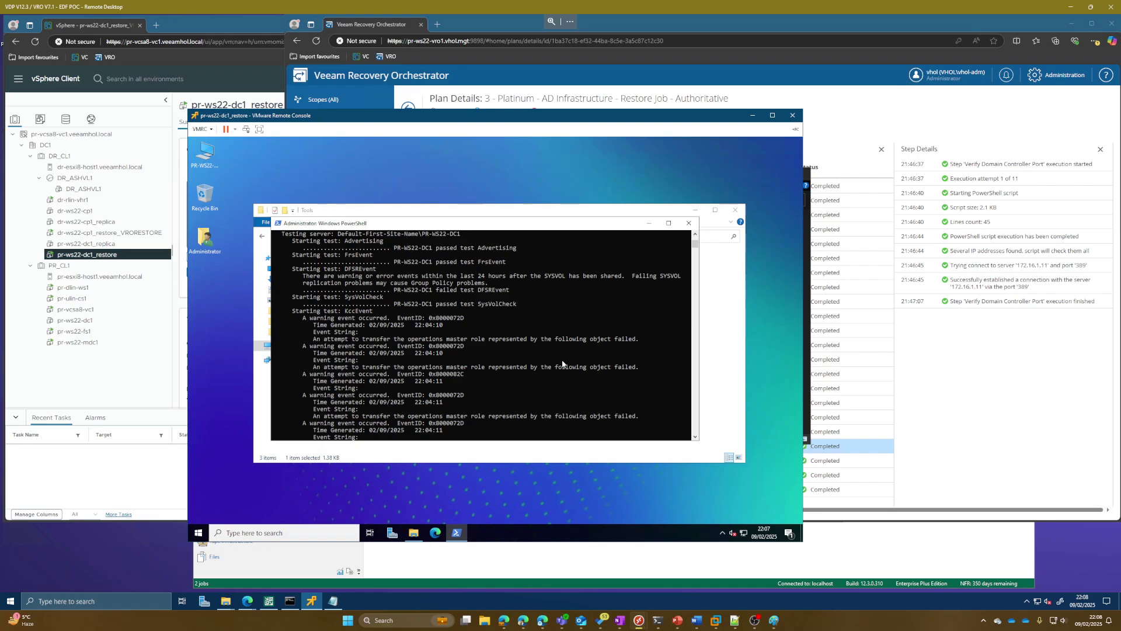
scroll(562, 363, "up", 2)
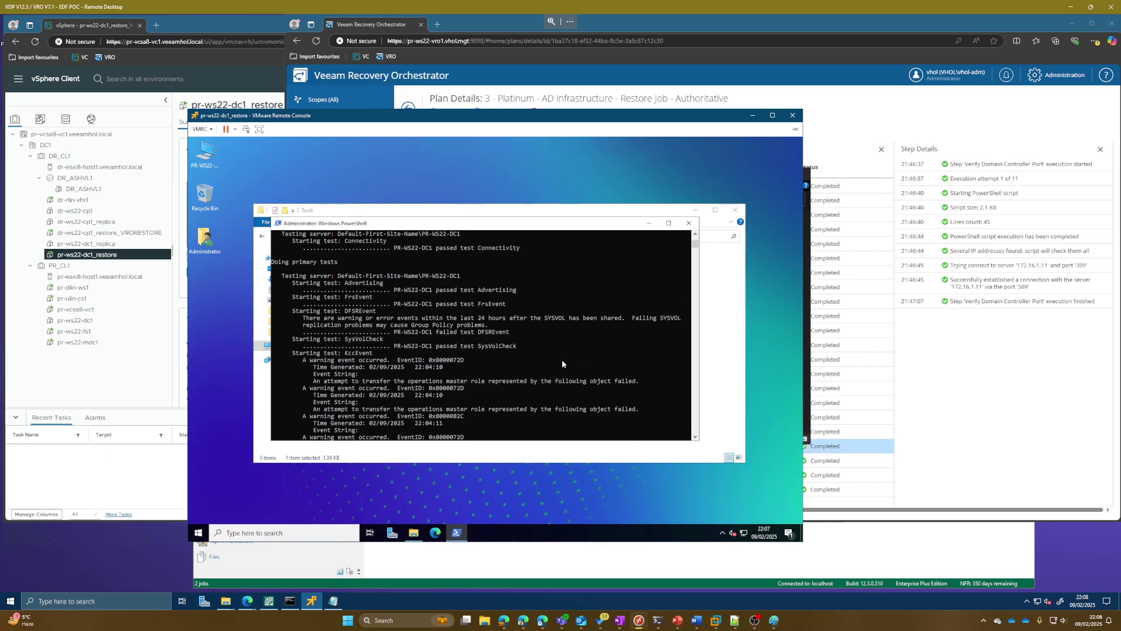
scroll(563, 364, "up", 4)
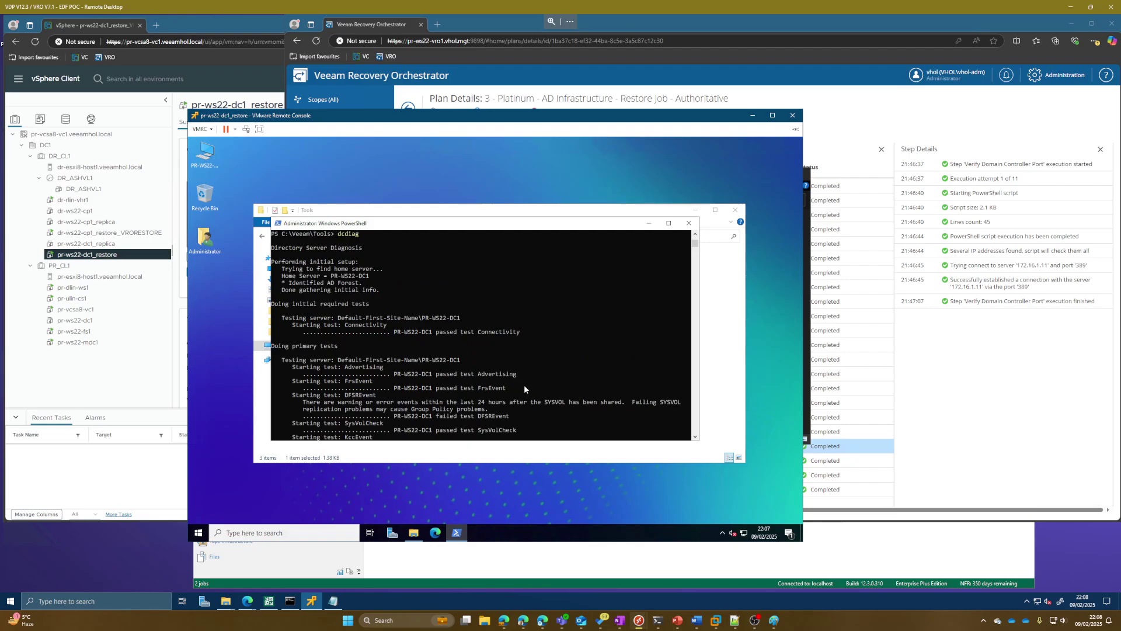
scroll(524, 385, "down", 10)
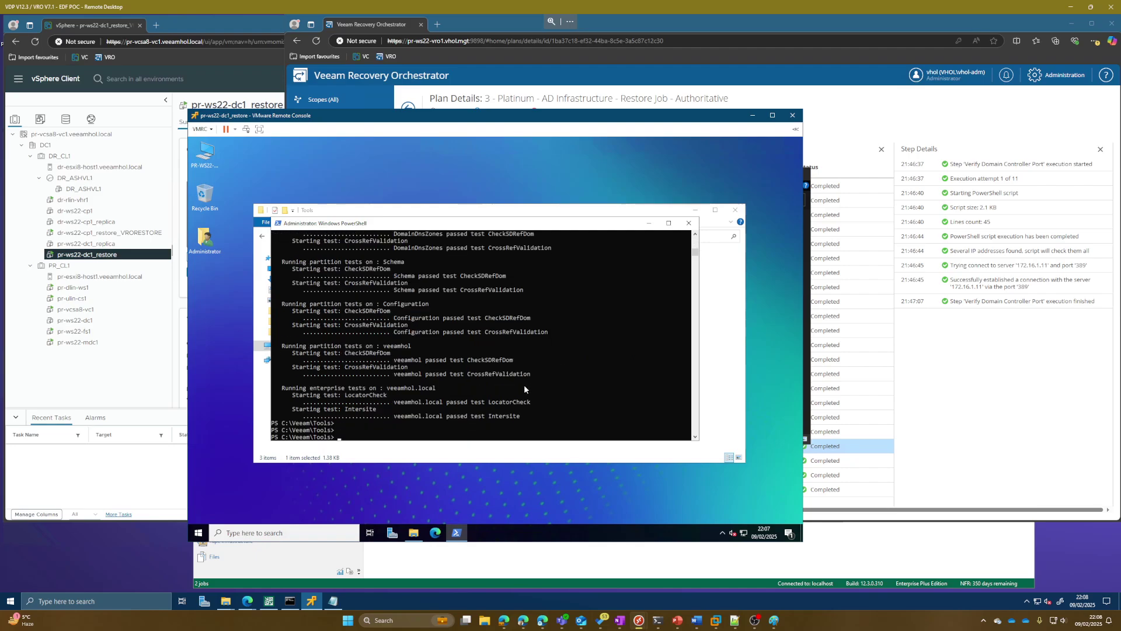
Check the plan steps for dr-ws22-cp1 in Veeam Recovery Orchestrator, and bring the restored domain controller's console forward again.
left_click(954, 399)
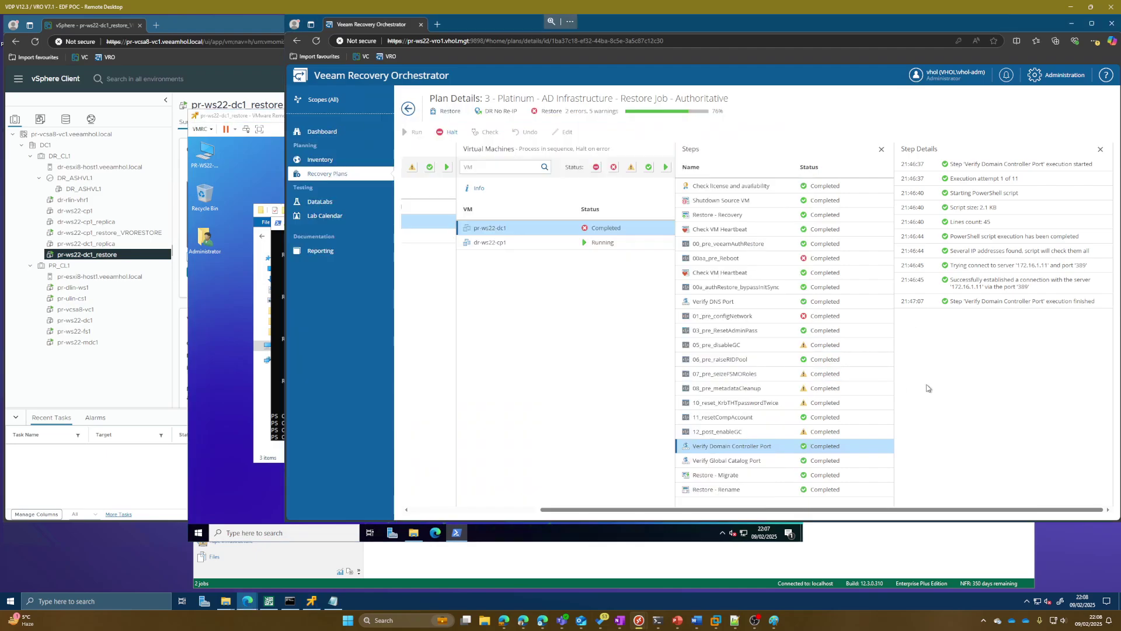
left_click(571, 245)
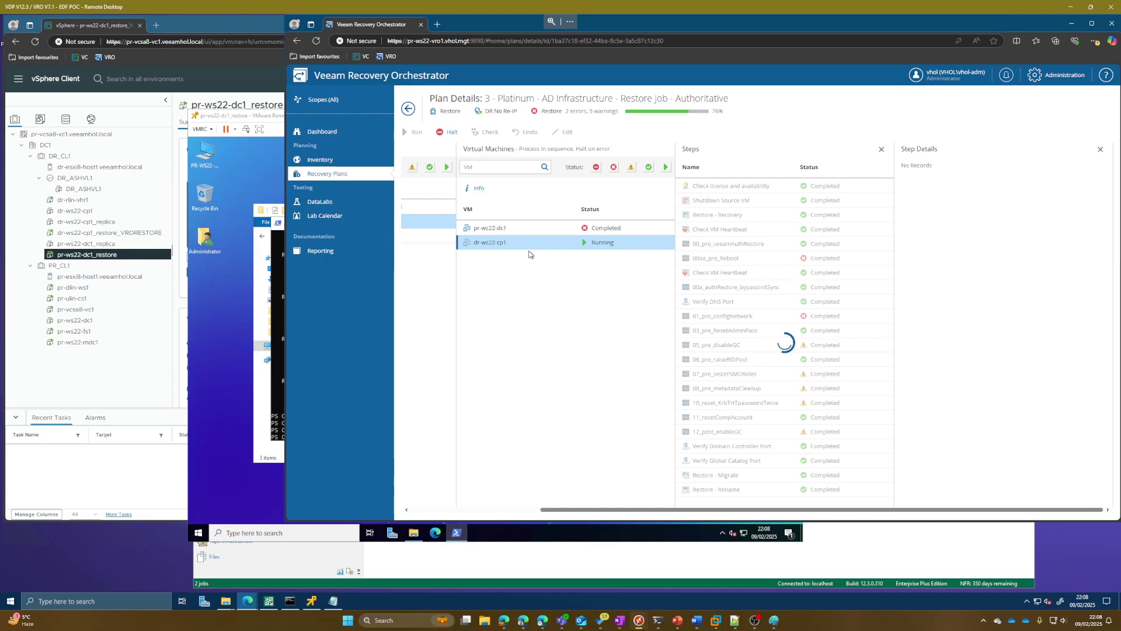
left_click(202, 310)
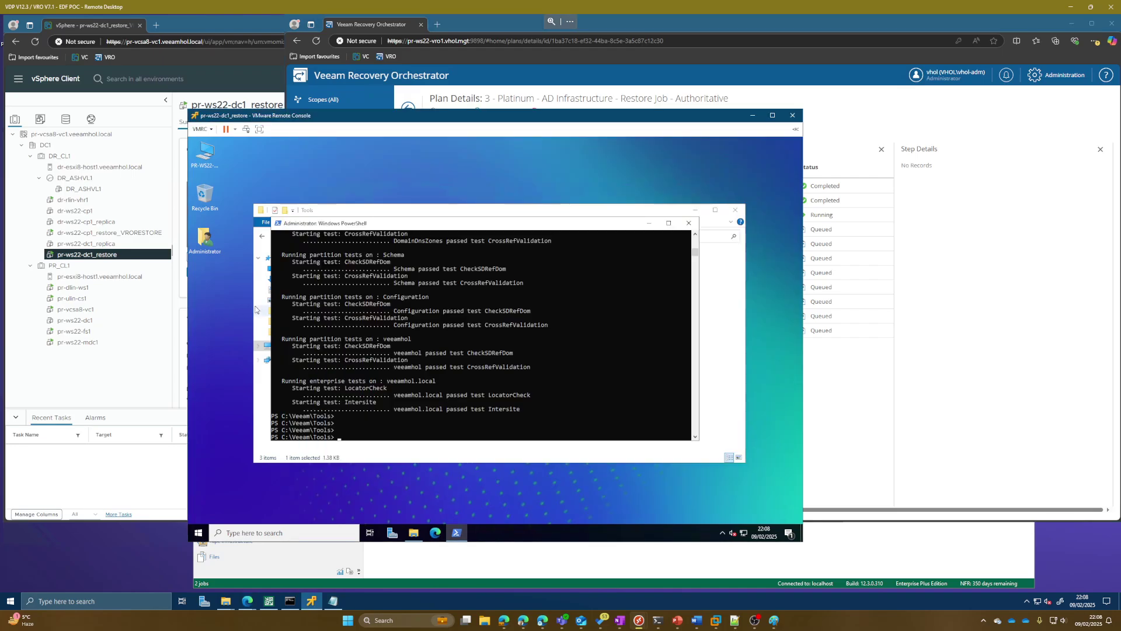